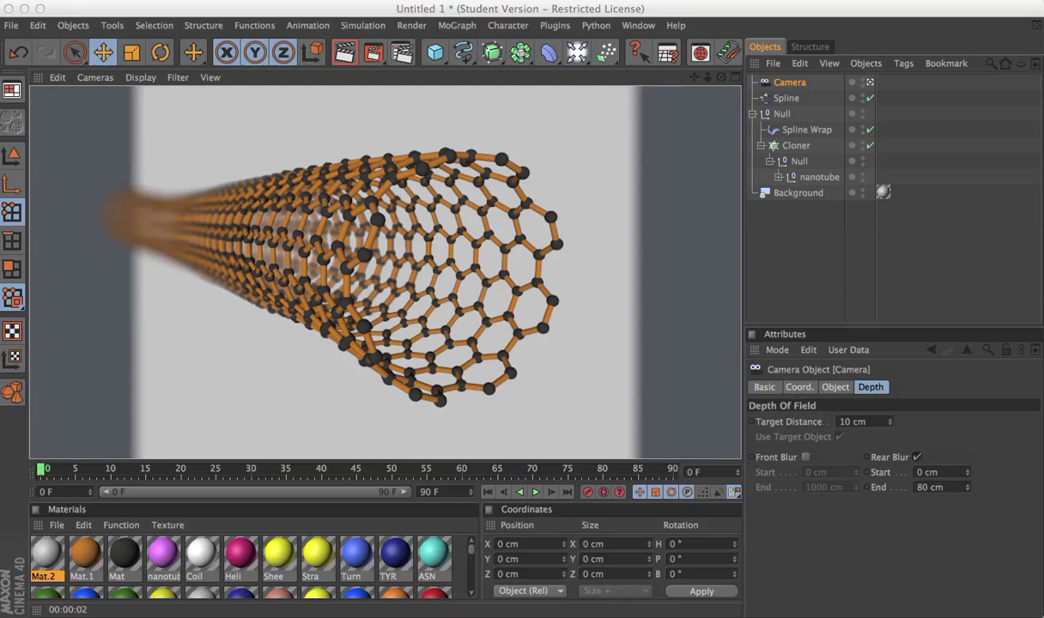
Open epmv.scripps.edu in a new Safari tab
key("super+Tab")
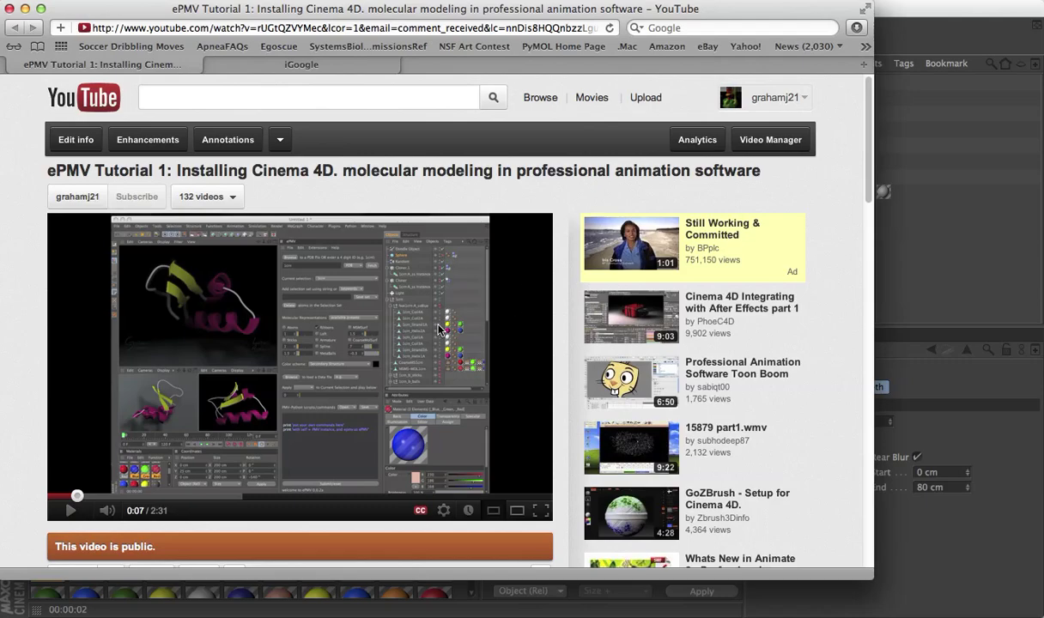
key("super+t")
type("ep")
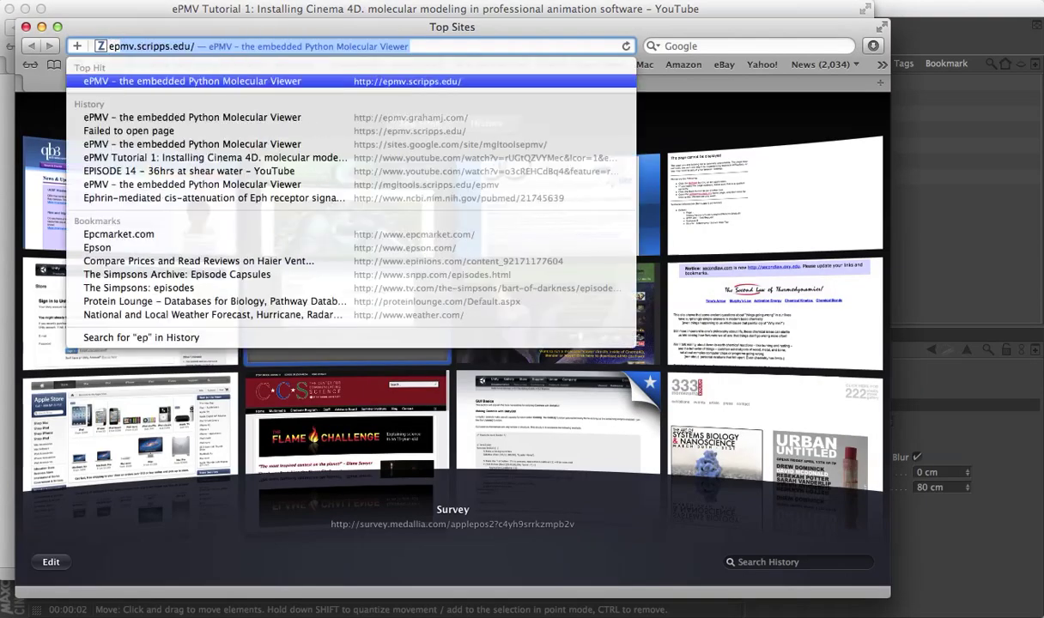
type("m")
key("Return")
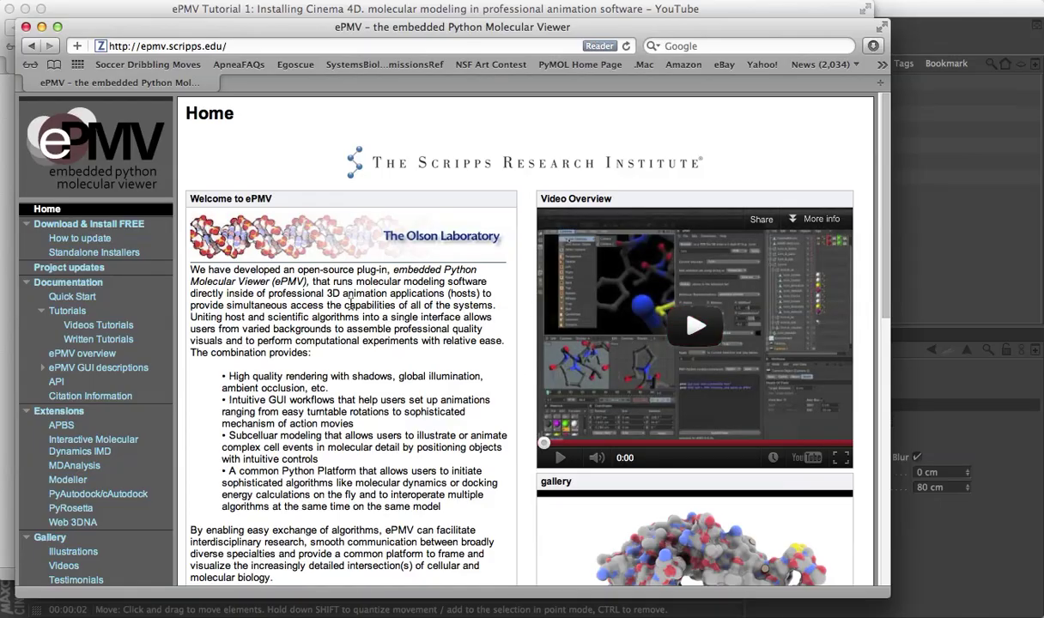
Skim the ePMV home page, then return to the YouTube ePMV tutorial window
scroll(316, 372, "down", 5)
scroll(316, 372, "up", 5)
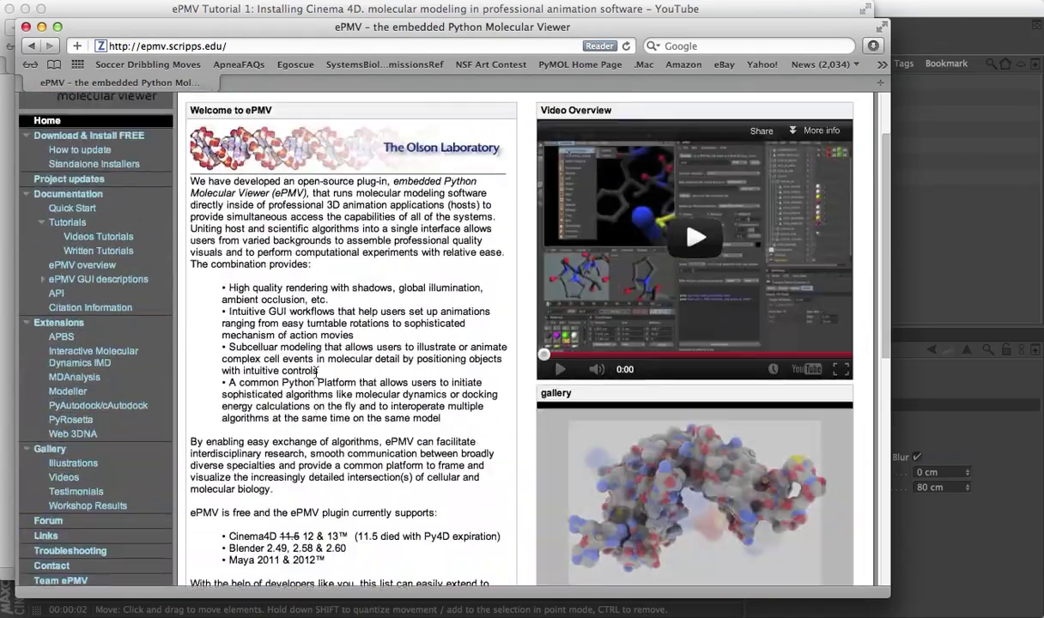
scroll(316, 372, "down", 3)
scroll(316, 371, "up", 3)
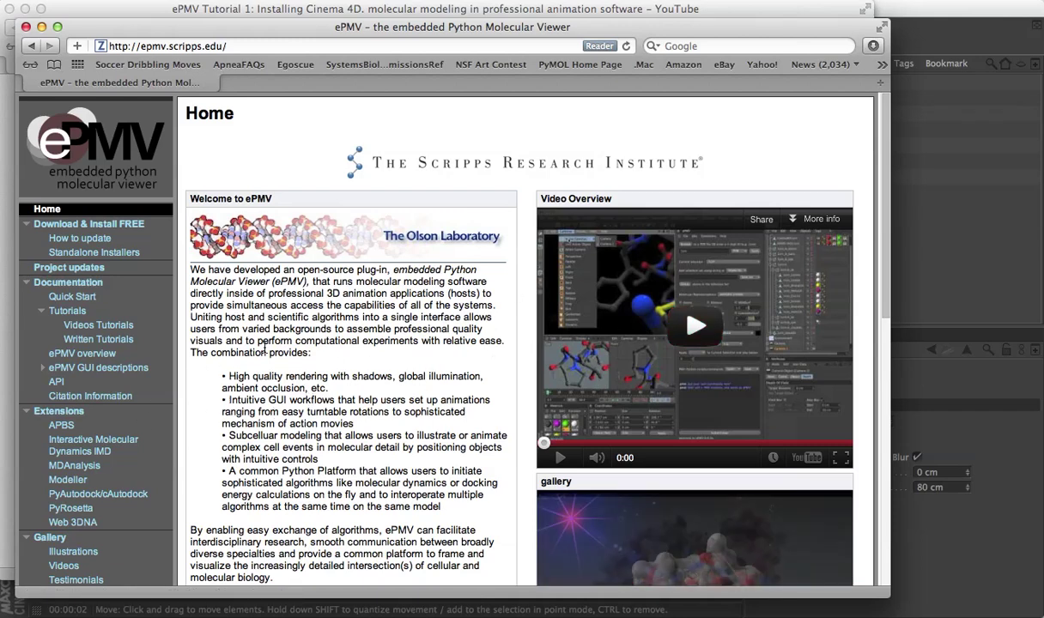
key("super+grave")
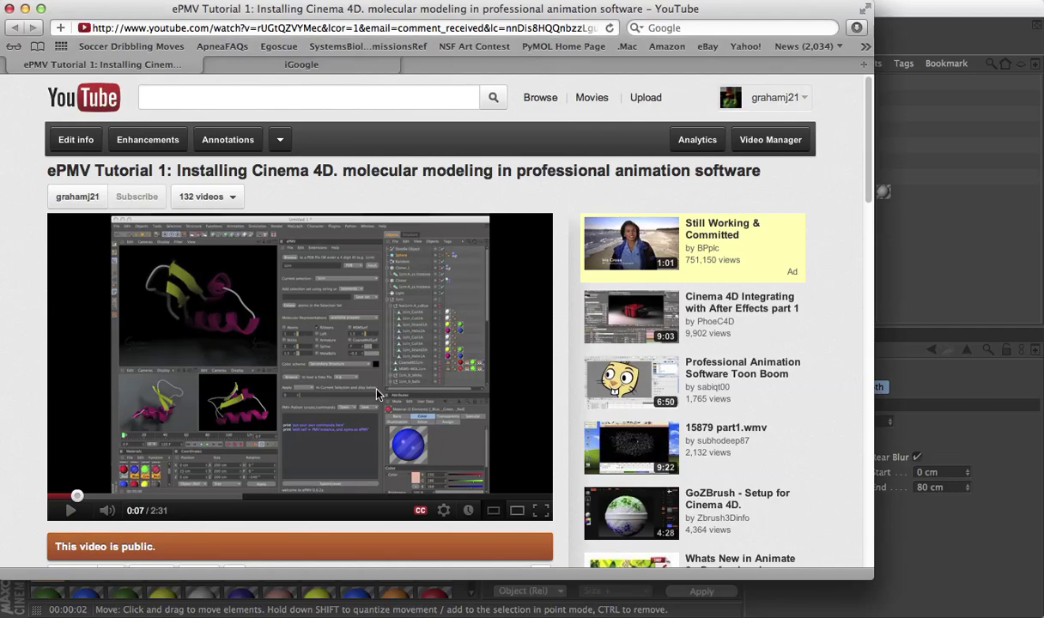
scroll(393, 351, "down", 2)
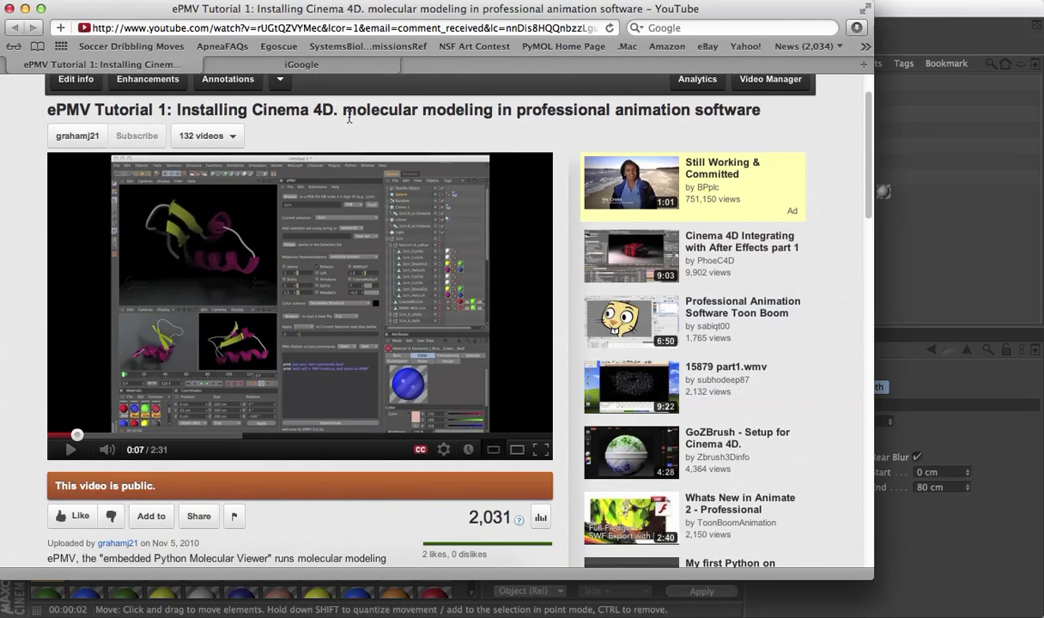
Search the web for 'nanotube.pdb' from the iGoogle page
left_click(317, 69)
left_click(657, 28)
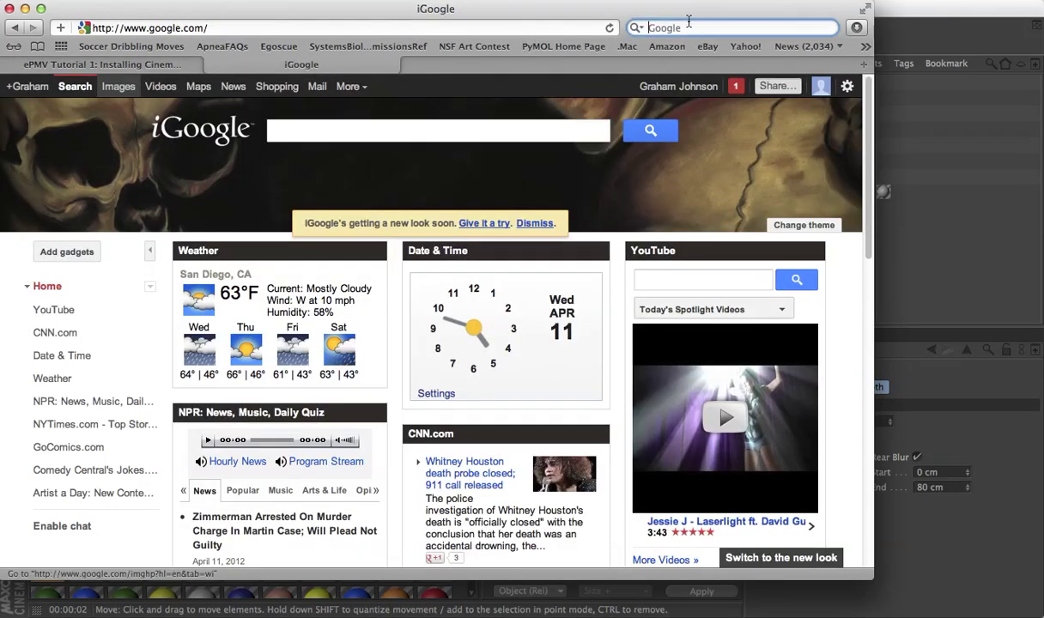
type("nanotube")
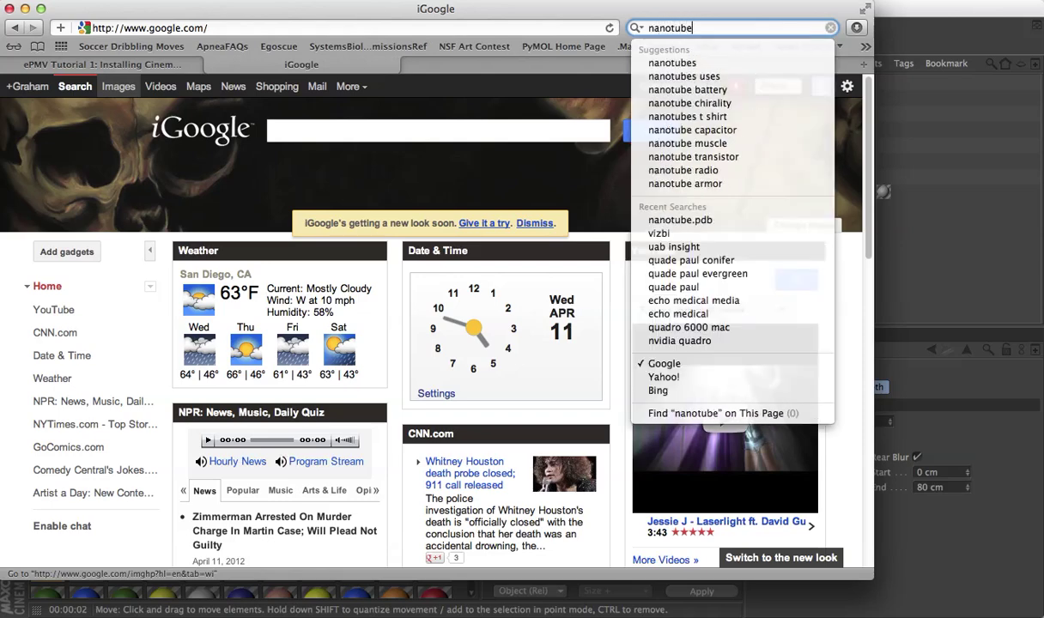
type(".pdb")
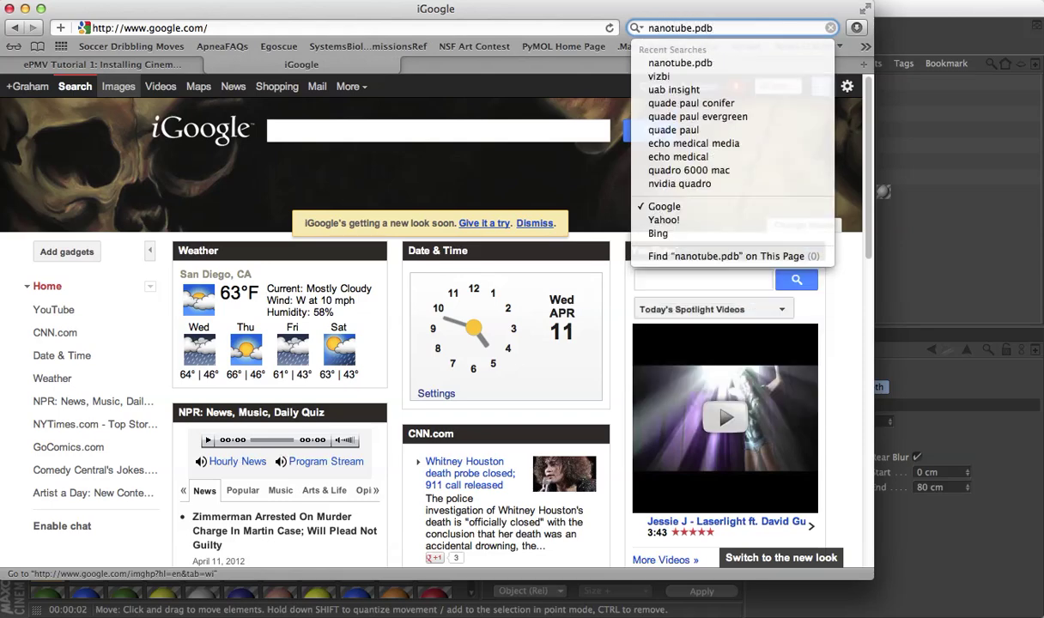
key("Return")
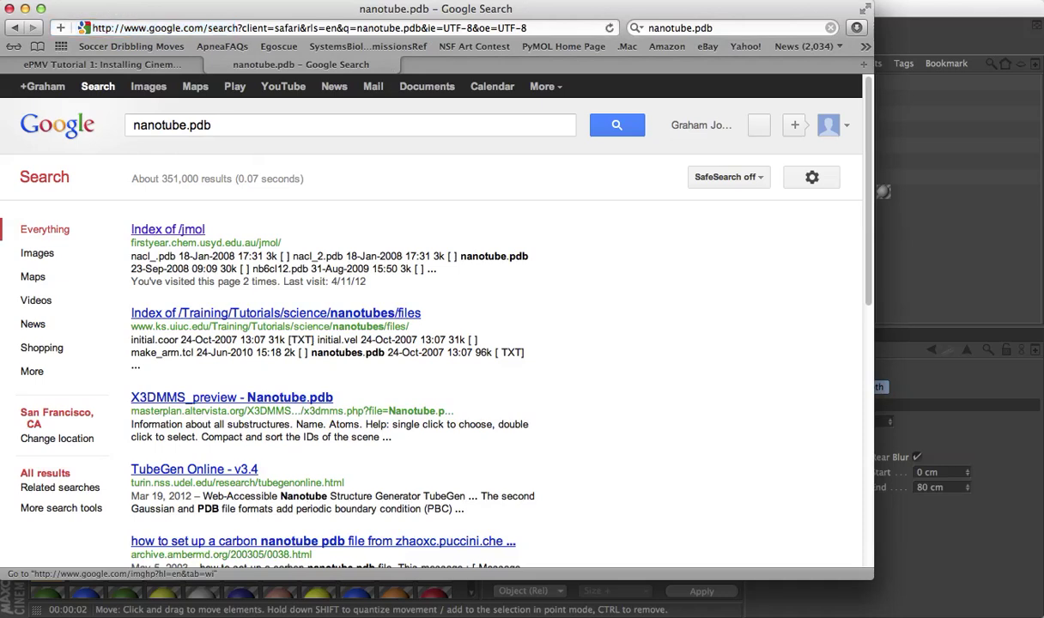
Find nanotube.pdb in the 'Index of /jmol' listing, download it, and return to Cinema 4D
left_click(168, 233)
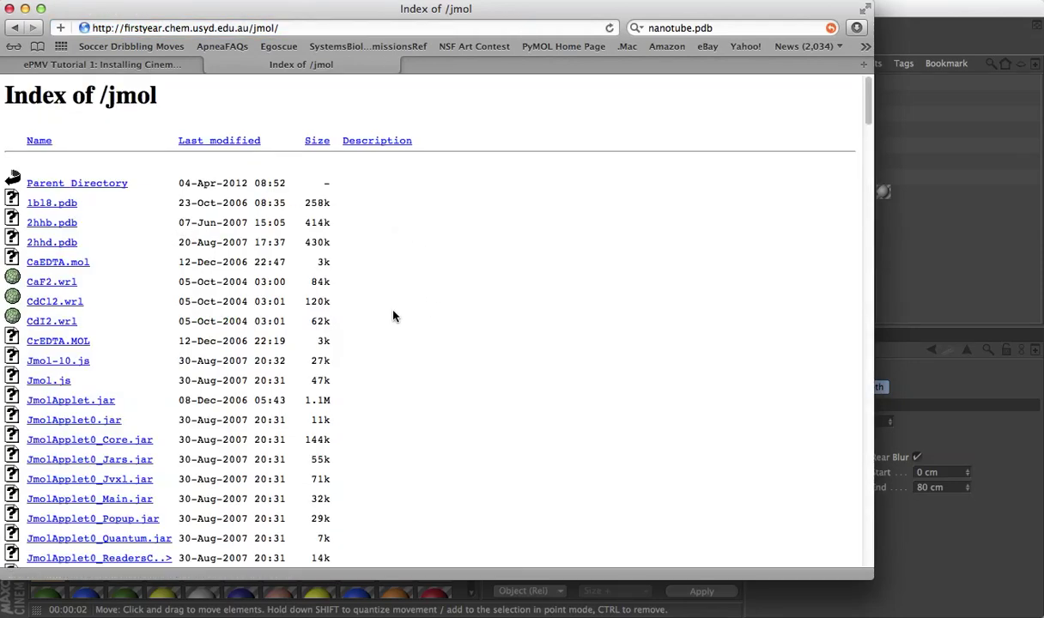
key("super+f")
type("nano")
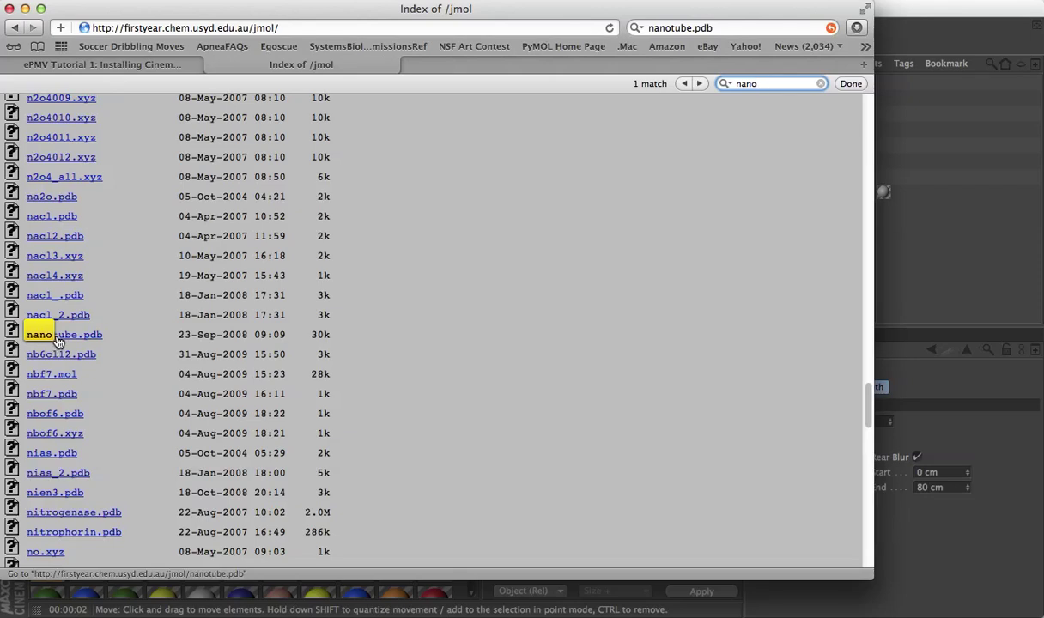
left_click(58, 342)
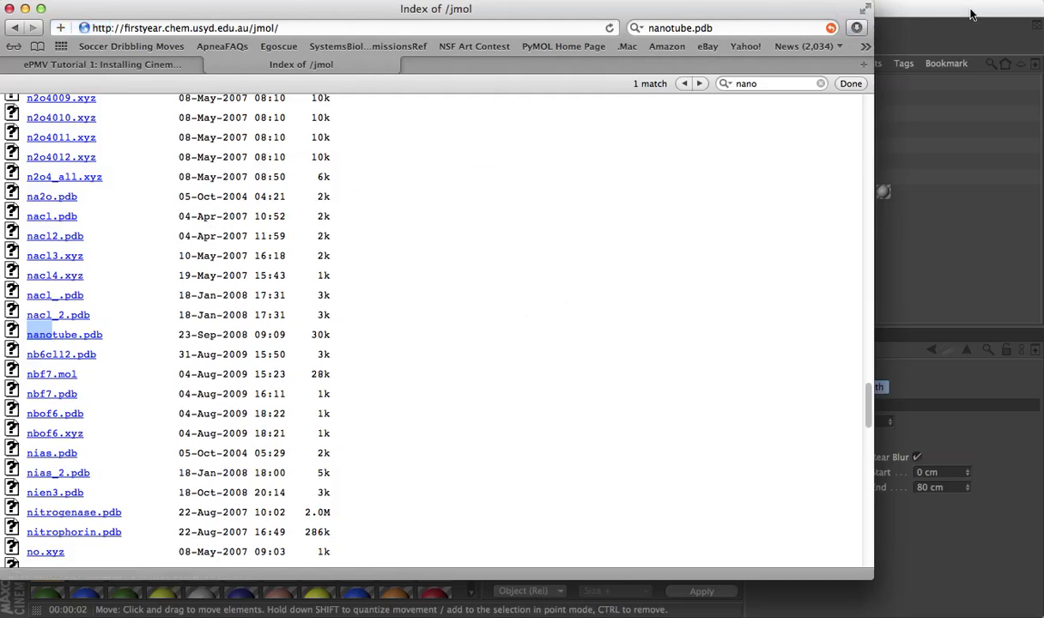
left_click(906, 13)
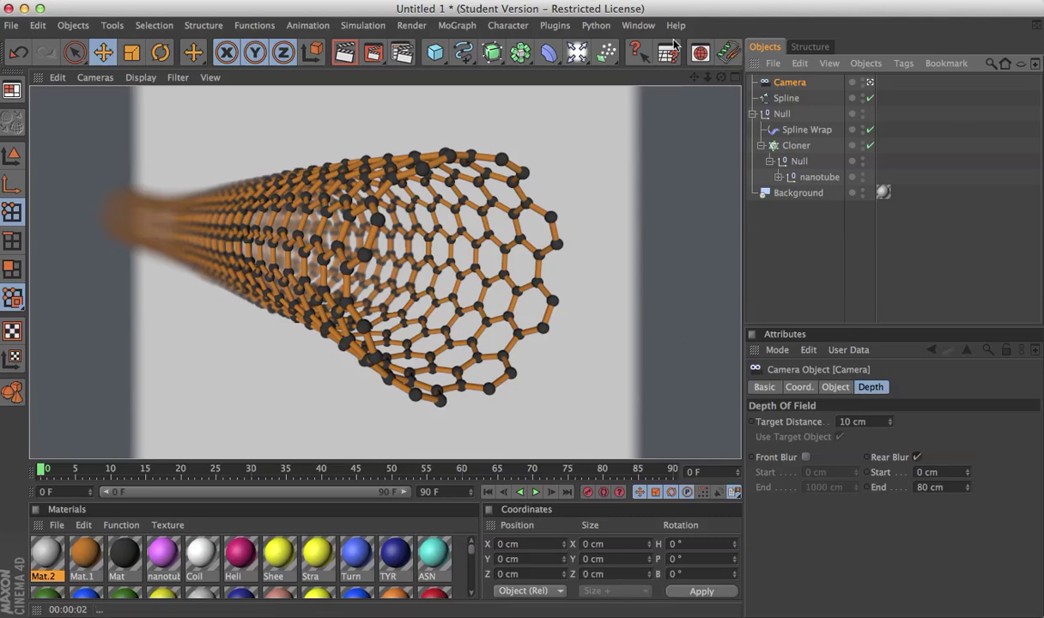
Switch to the empty Untitled 2 document and open the ePMV viewer panel
left_click(638, 25)
left_click(672, 443)
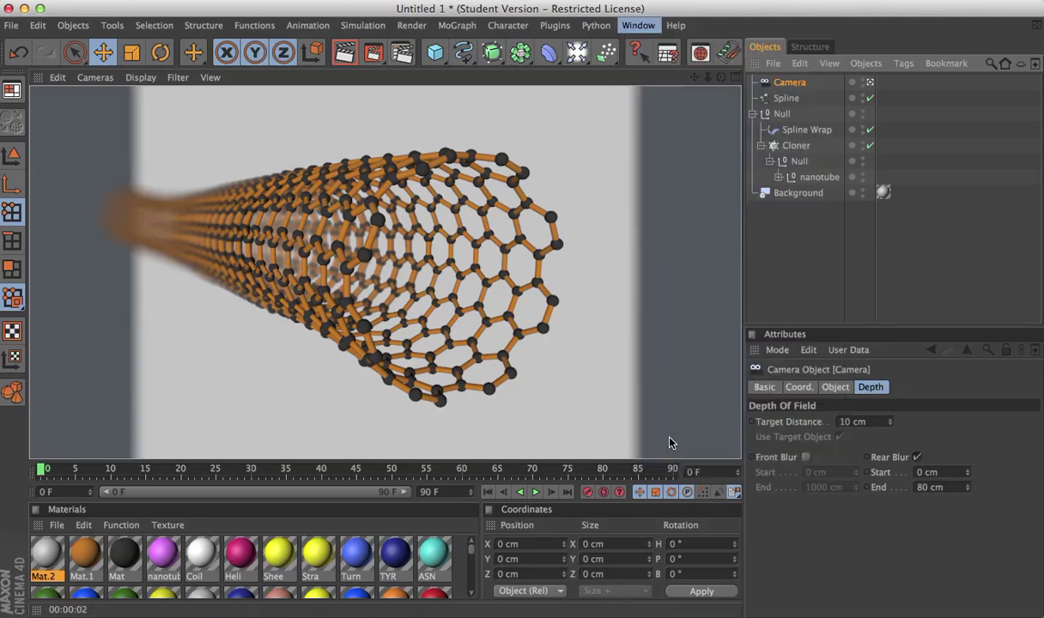
left_click(699, 52)
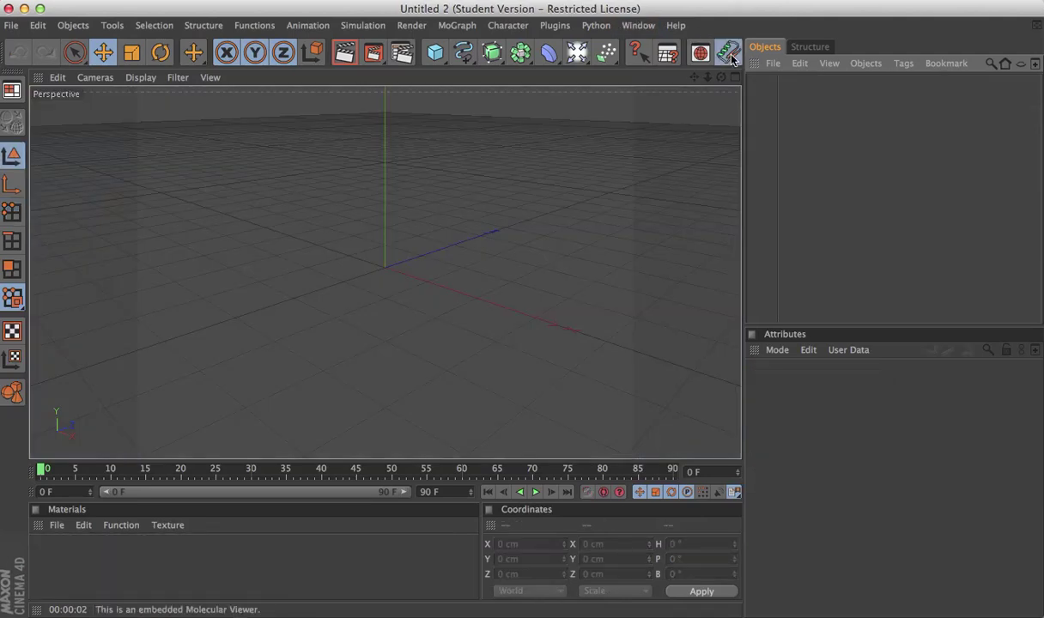
left_click_drag(815, 49, 619, 51)
Load nanotube.pdb from Downloads as nanotube_1, displayed as atom spheres
left_click(579, 97)
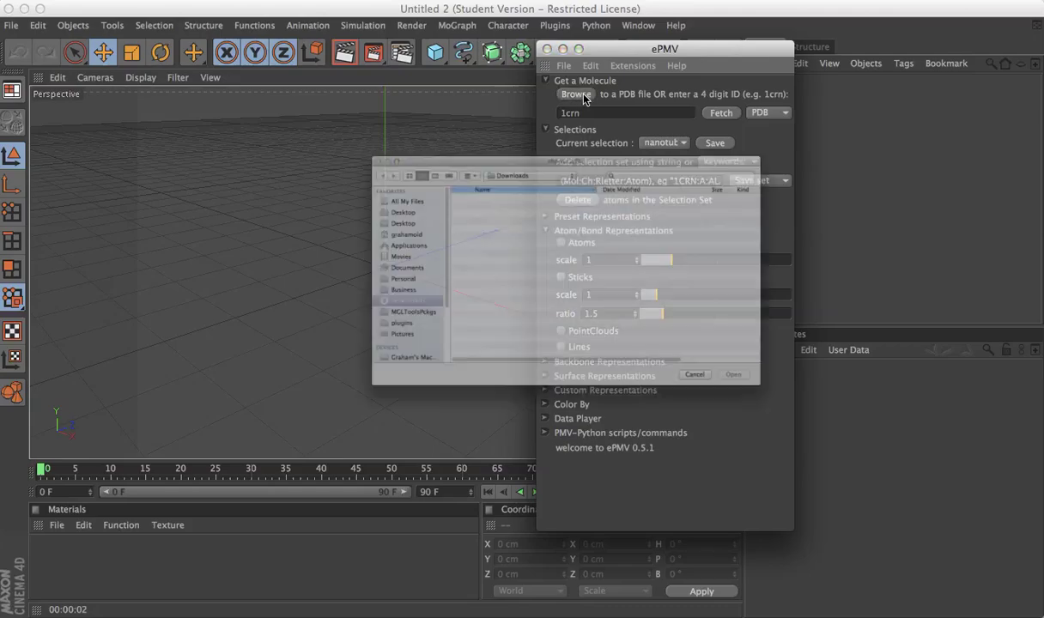
scroll(446, 365, "down", 6)
scroll(452, 369, "down", 10)
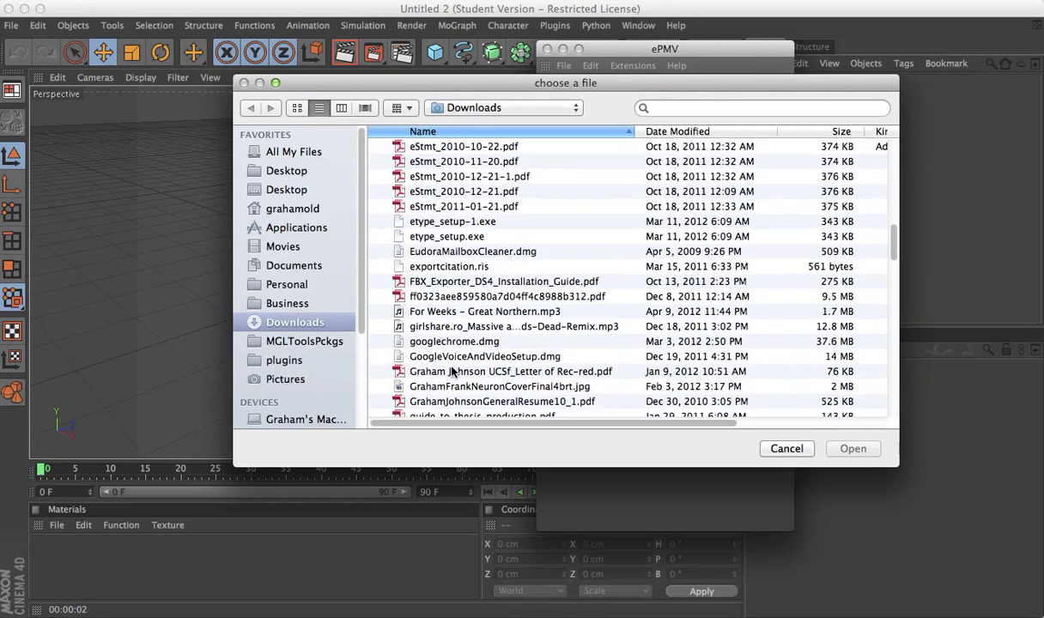
scroll(453, 369, "down", 4)
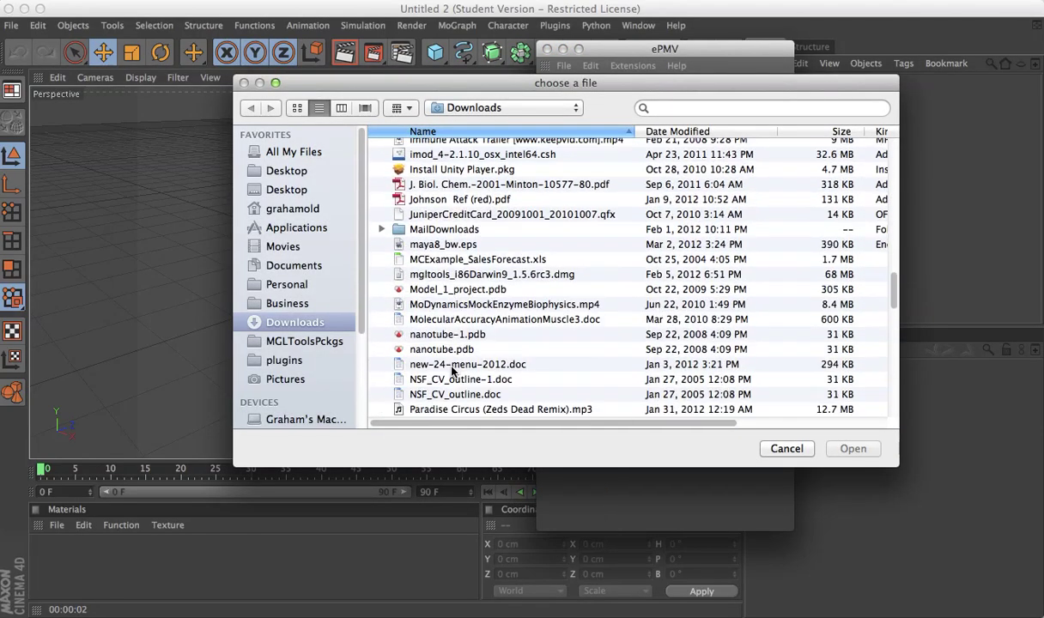
scroll(452, 369, "down", 3)
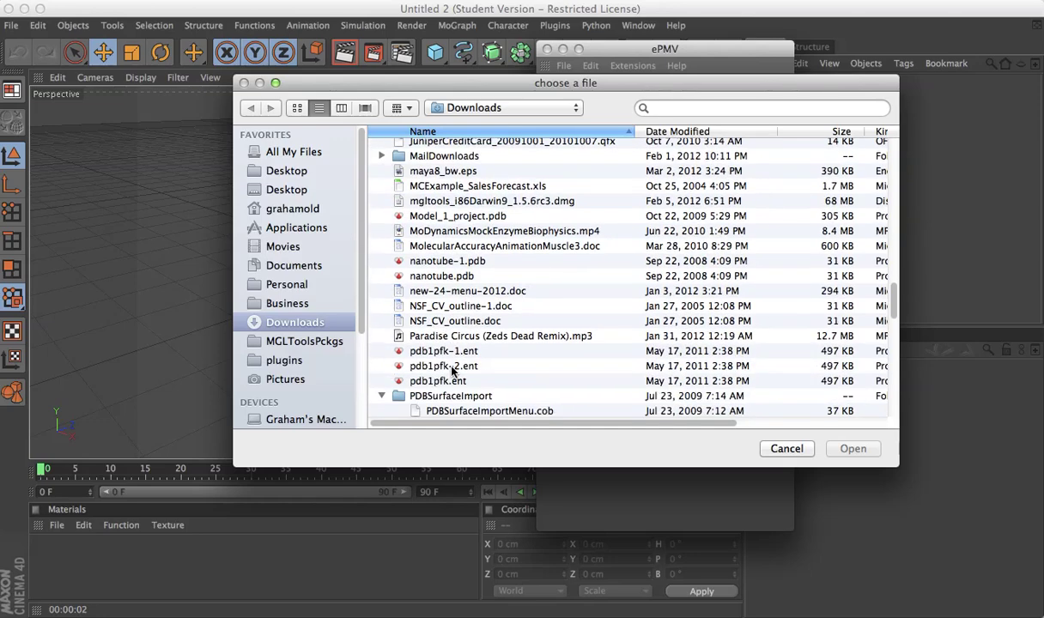
left_click(459, 275)
left_click(854, 449)
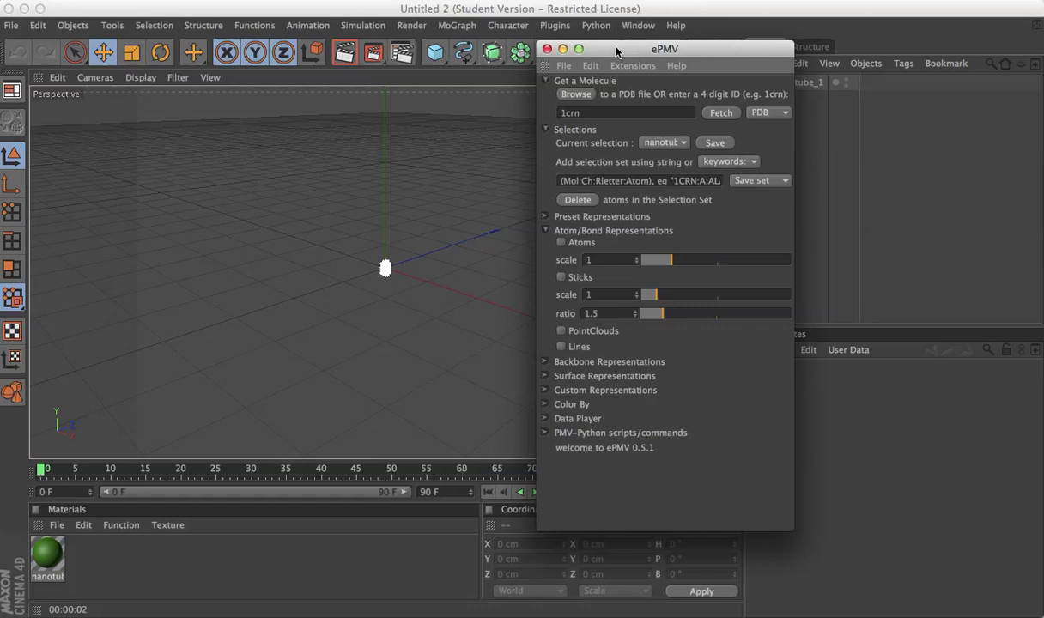
left_click_drag(653, 59, 834, 137)
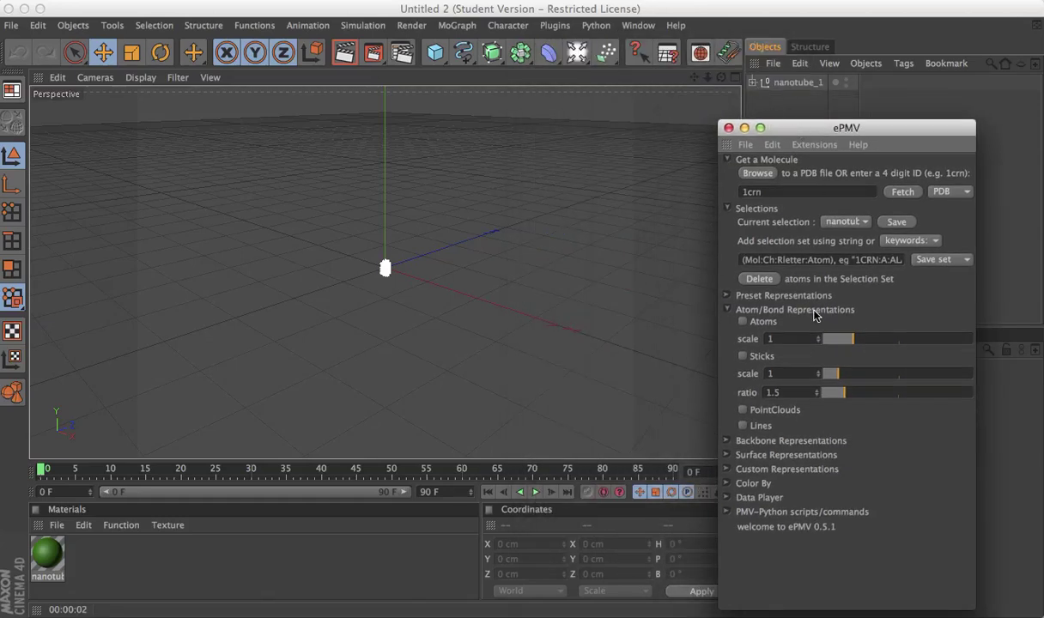
left_click(743, 322)
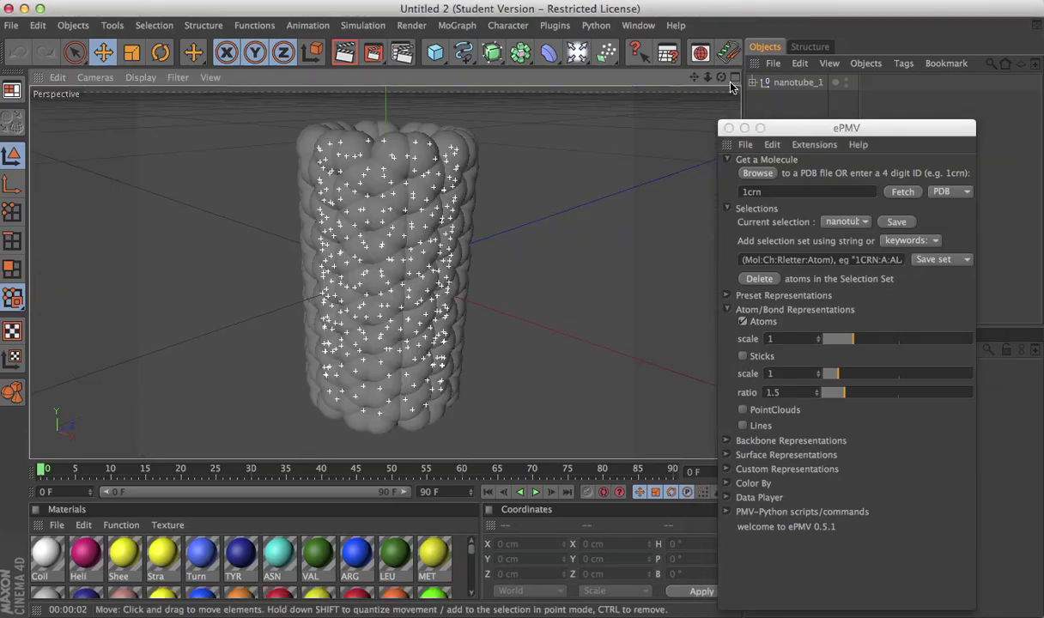
Switch nanotube_1 from Atoms to Sticks representation and drop the Coil material on it
left_click_drag(721, 77, 683, 77)
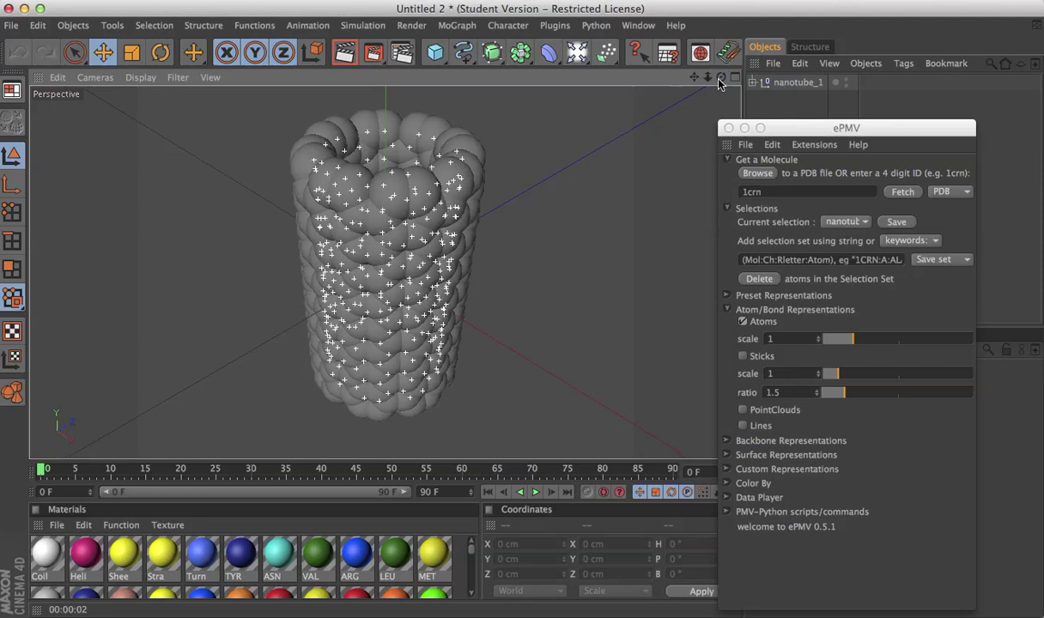
left_click(742, 321)
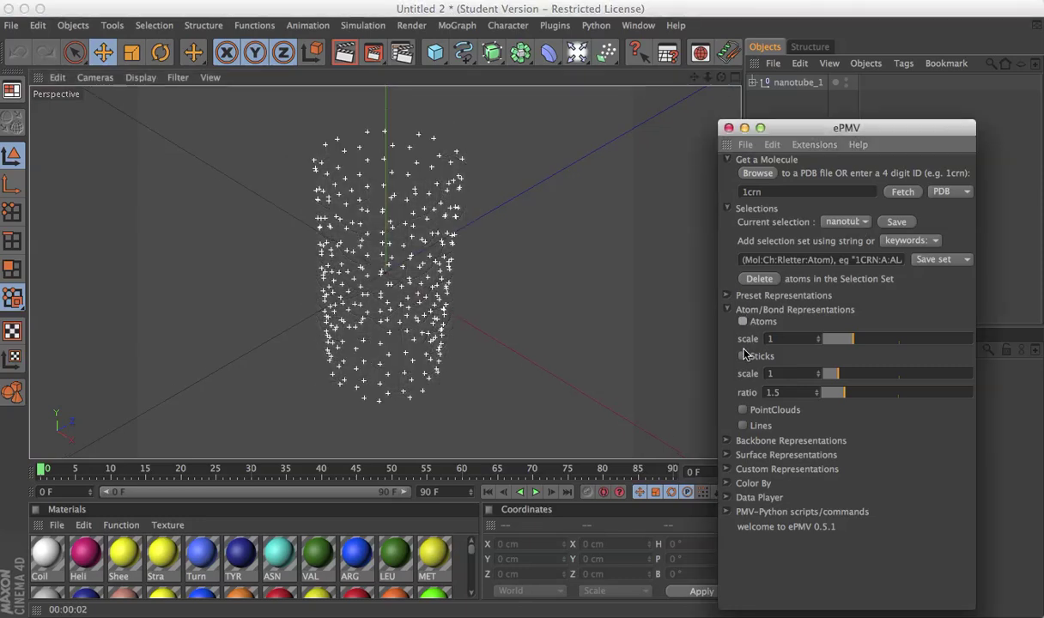
left_click(742, 356)
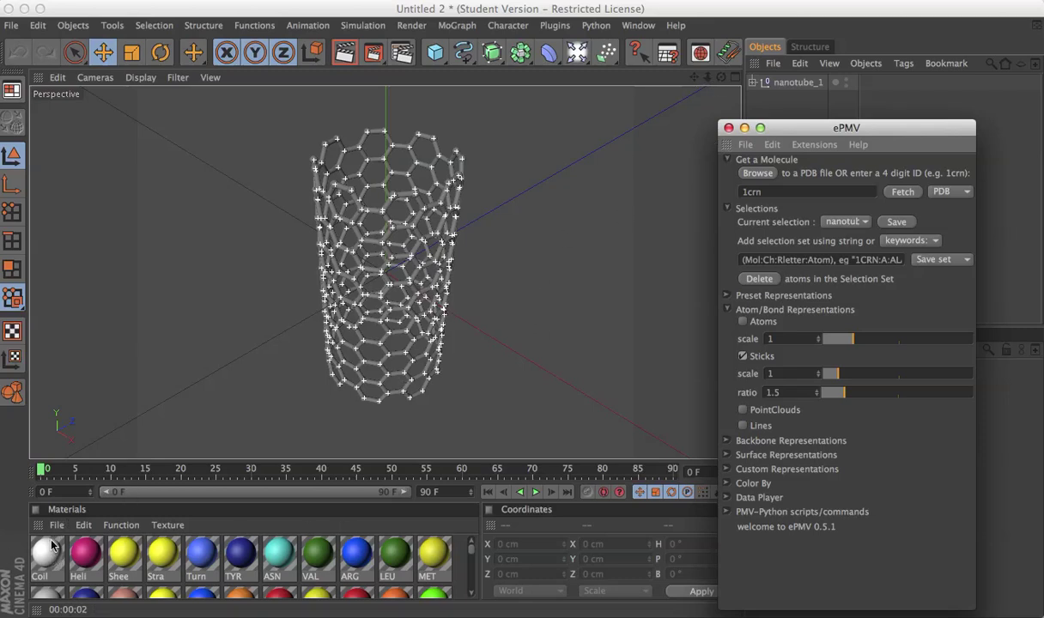
left_click_drag(47, 554, 795, 83)
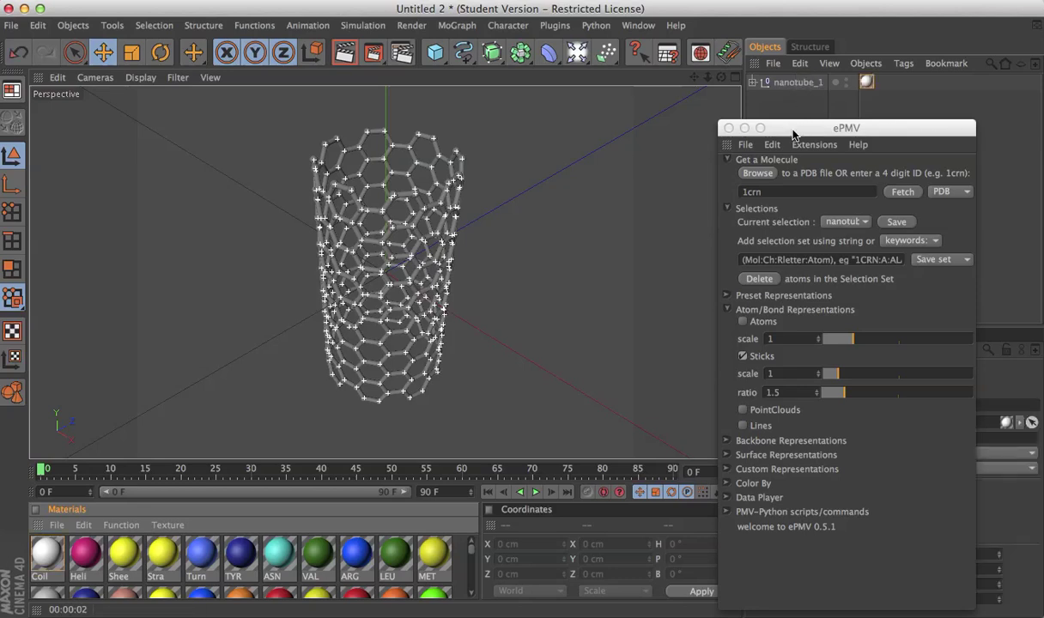
Apply the white Coil material to the nanotube_1_b_sticks mesh
left_click_drag(794, 133, 832, 238)
left_click(753, 83)
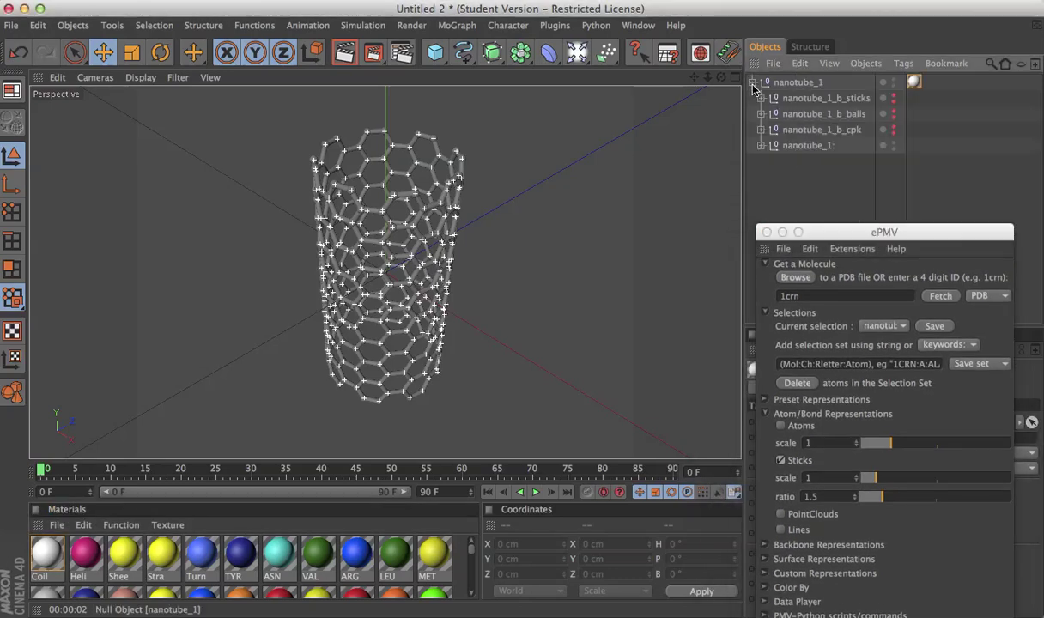
left_click(760, 146)
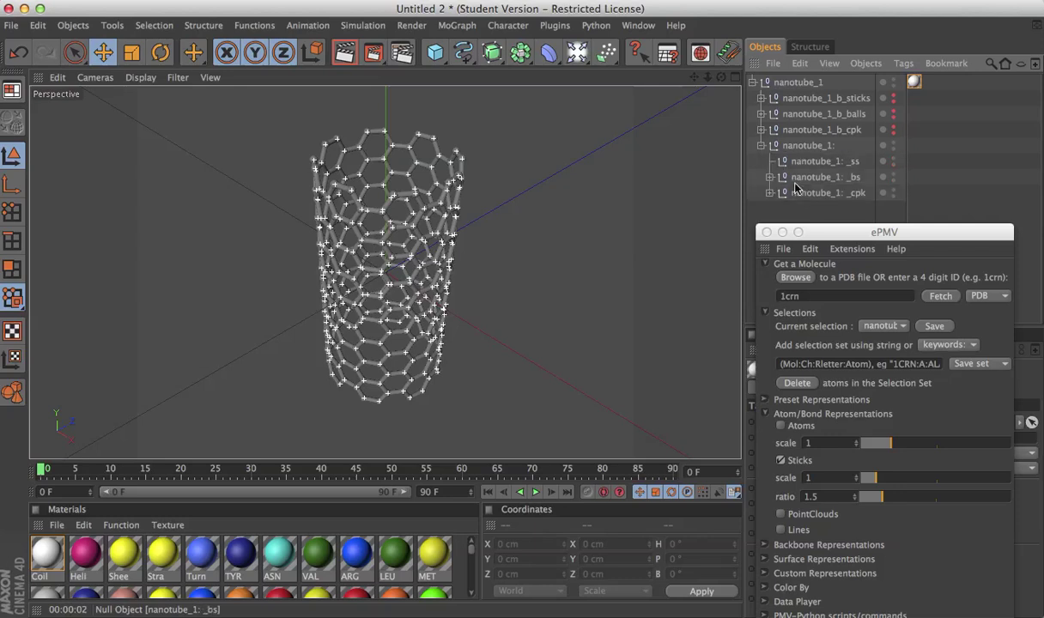
left_click(762, 99)
left_click(770, 114)
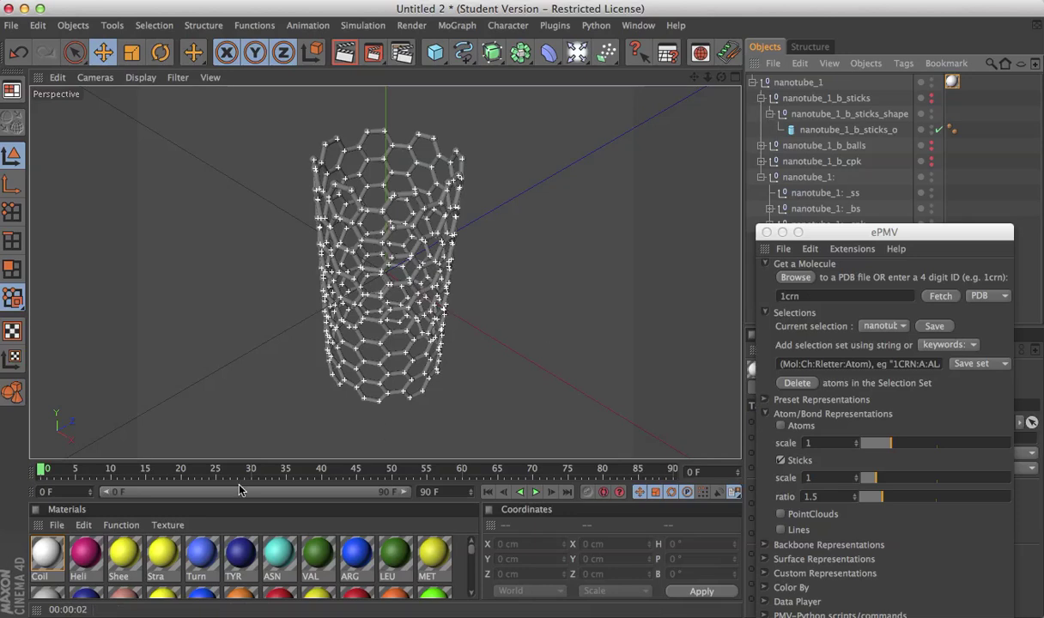
left_click_drag(47, 562, 831, 134)
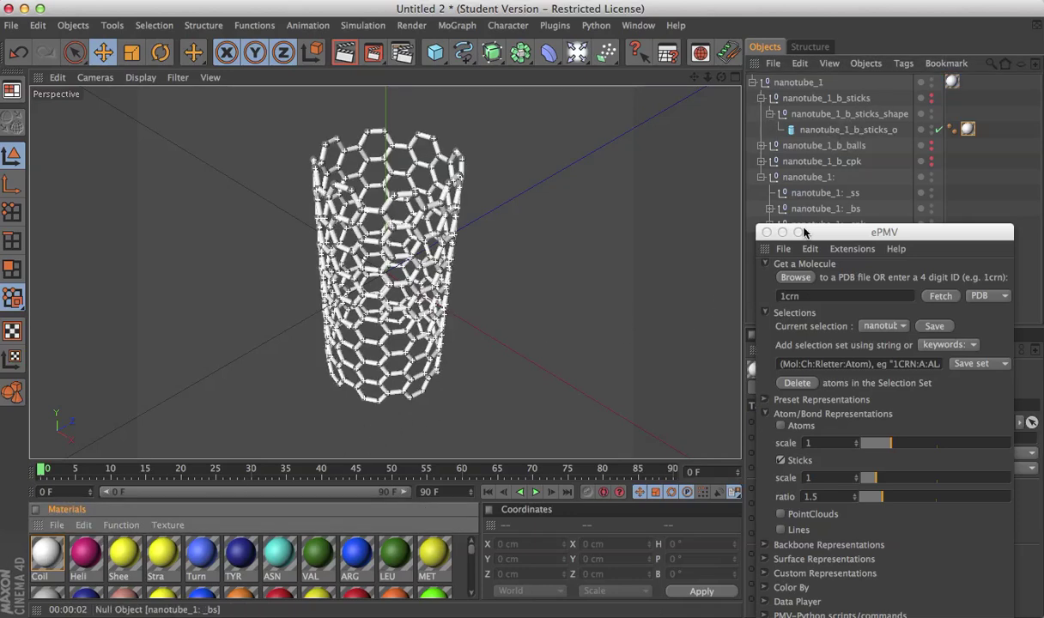
Apply a dark blue material to the nanotube_1_b_balls_C carbon atom mesh
left_click_drag(833, 236, 840, 362)
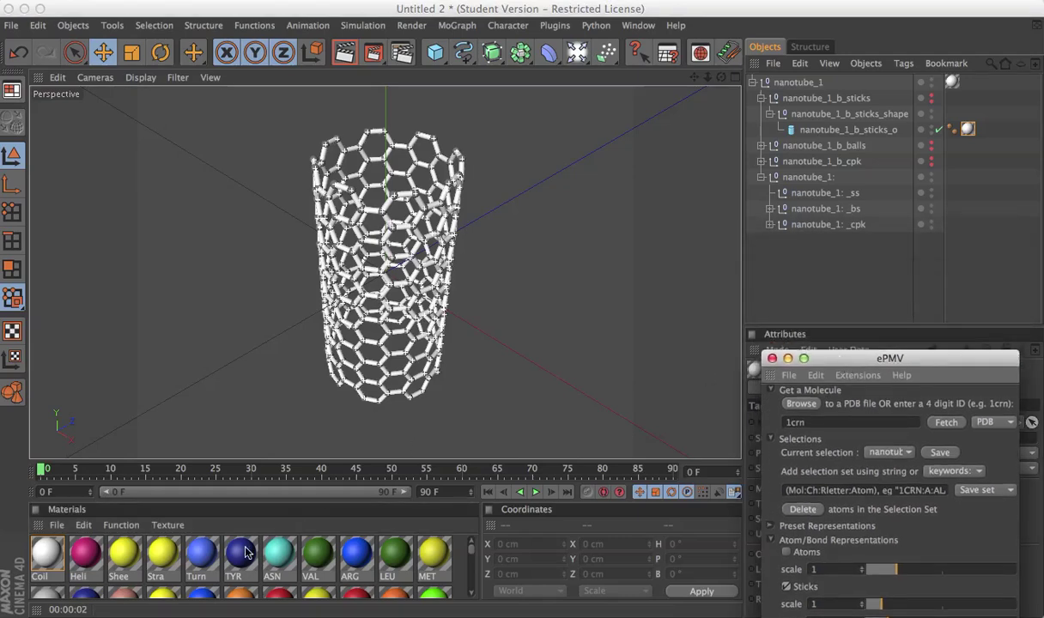
left_click(761, 146)
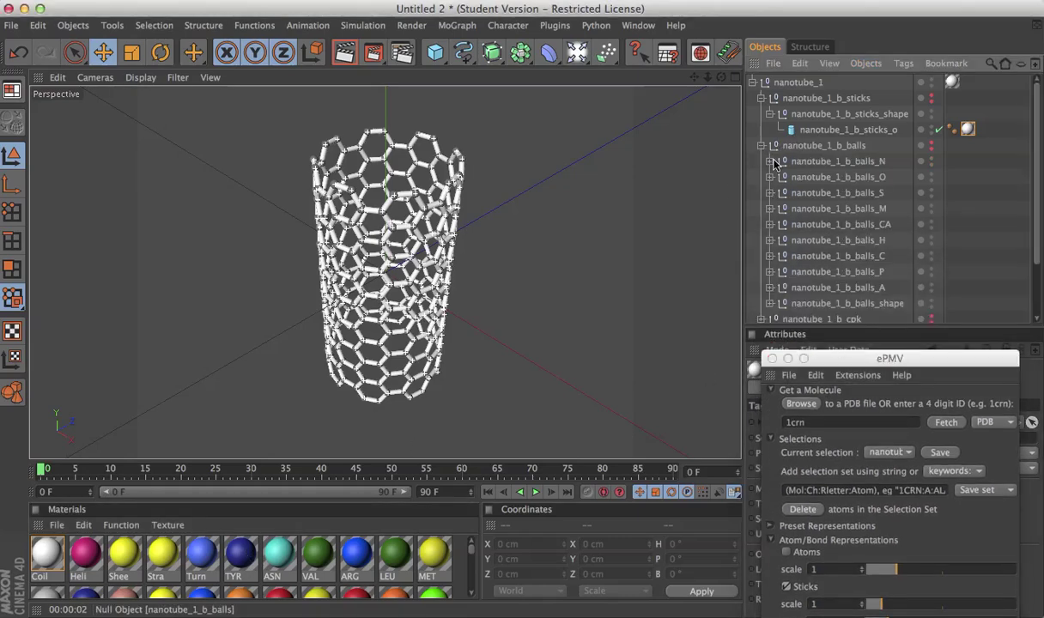
left_click(770, 255)
left_click_drag(241, 554, 871, 273)
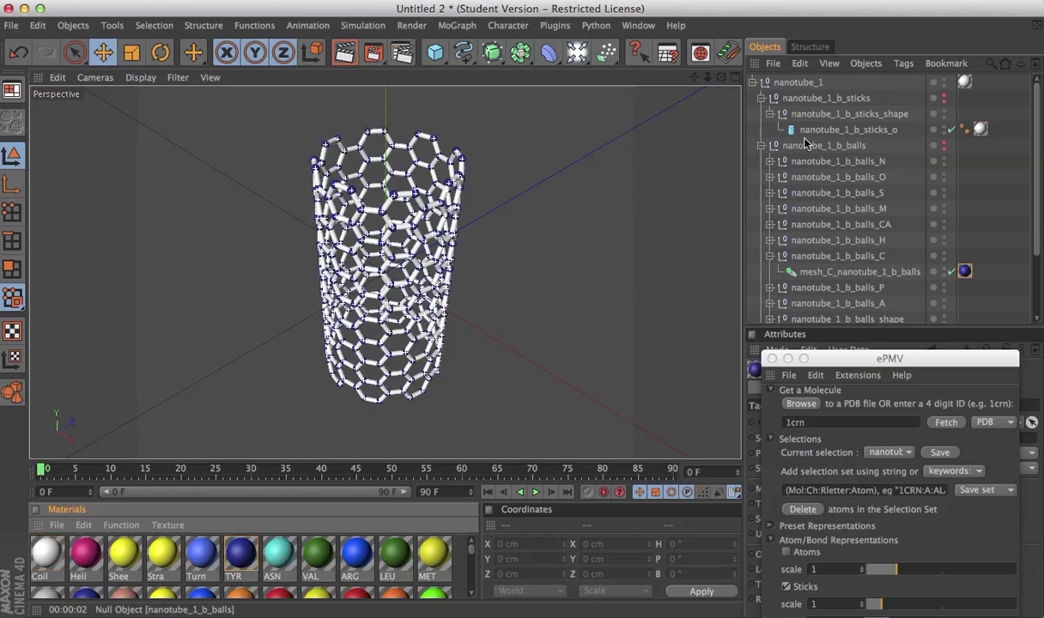
Render the nanotube in the viewport, zoom in, and switch to the four-view layout
key("ctrl+r")
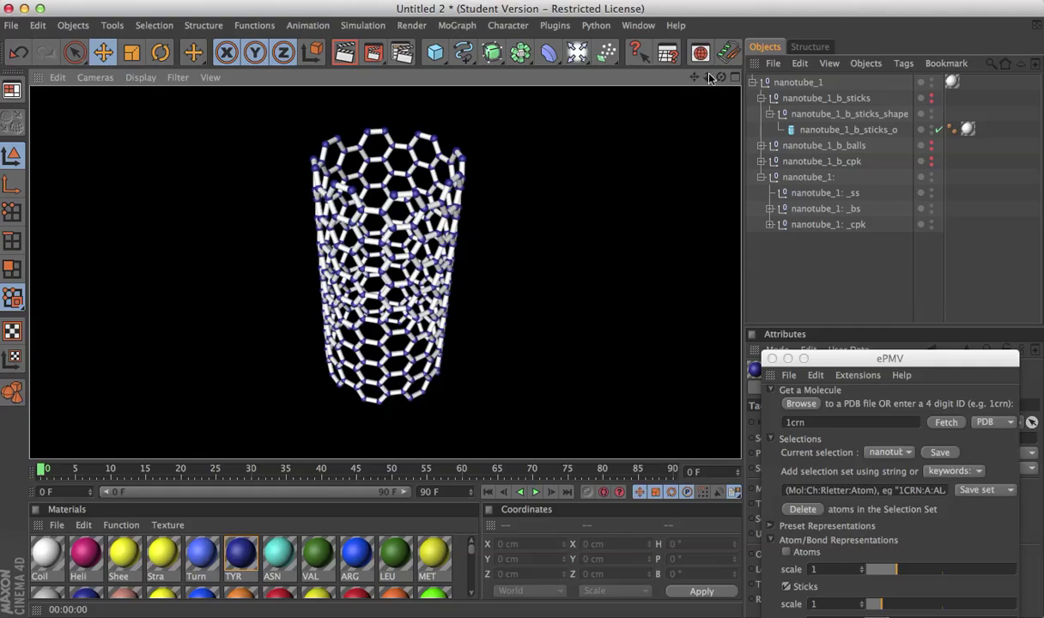
left_click_drag(709, 78, 741, 86)
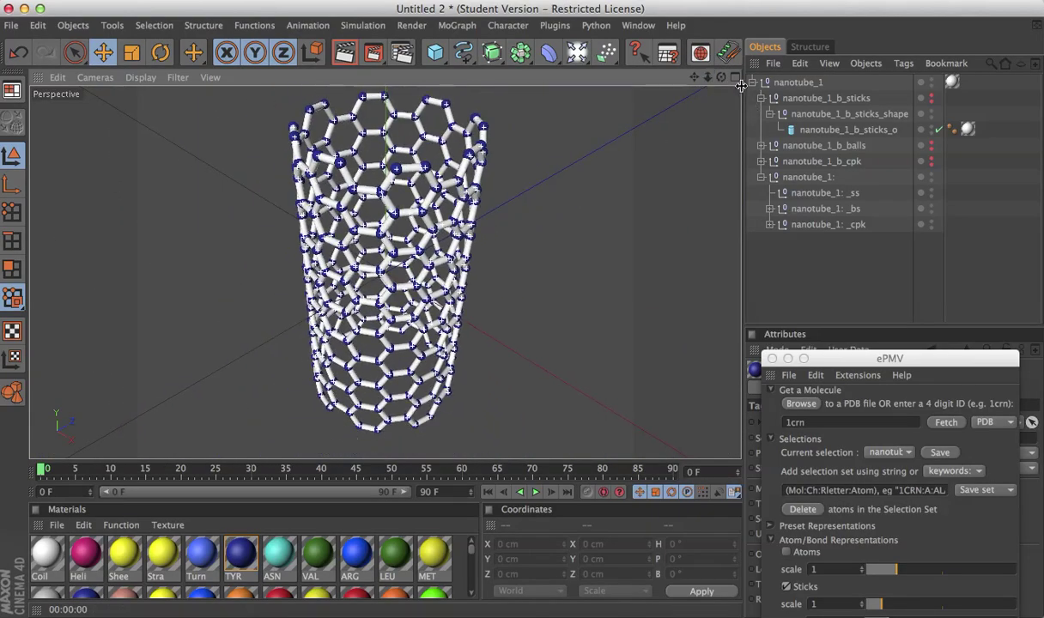
left_click(735, 78)
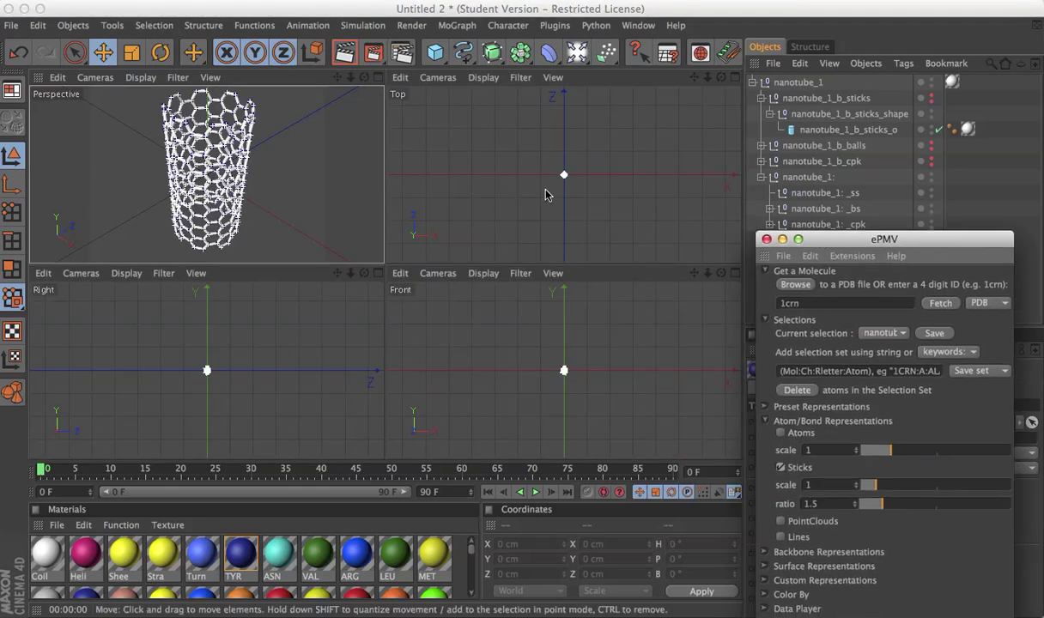
left_click(544, 197)
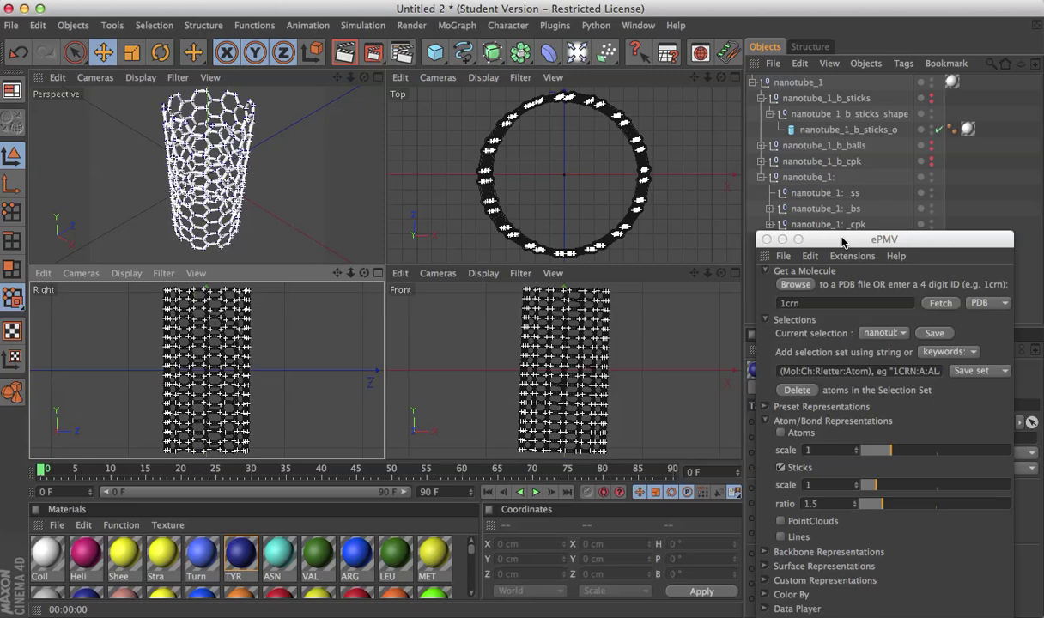
Collapse the nanotube_1 hierarchy in the Object Manager
left_click_drag(841, 243, 867, 323)
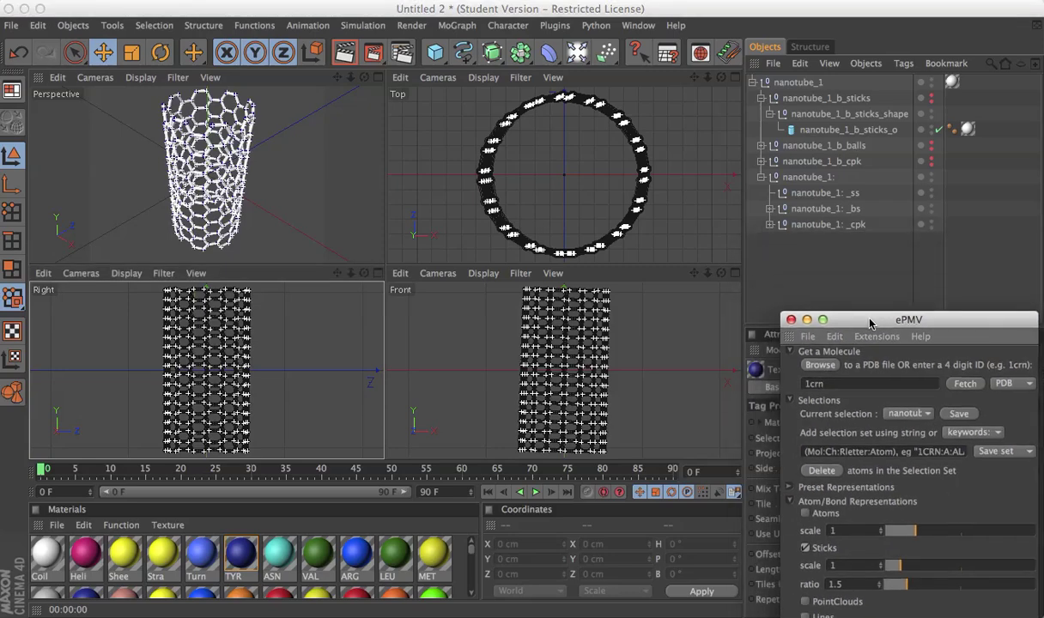
left_click(752, 82)
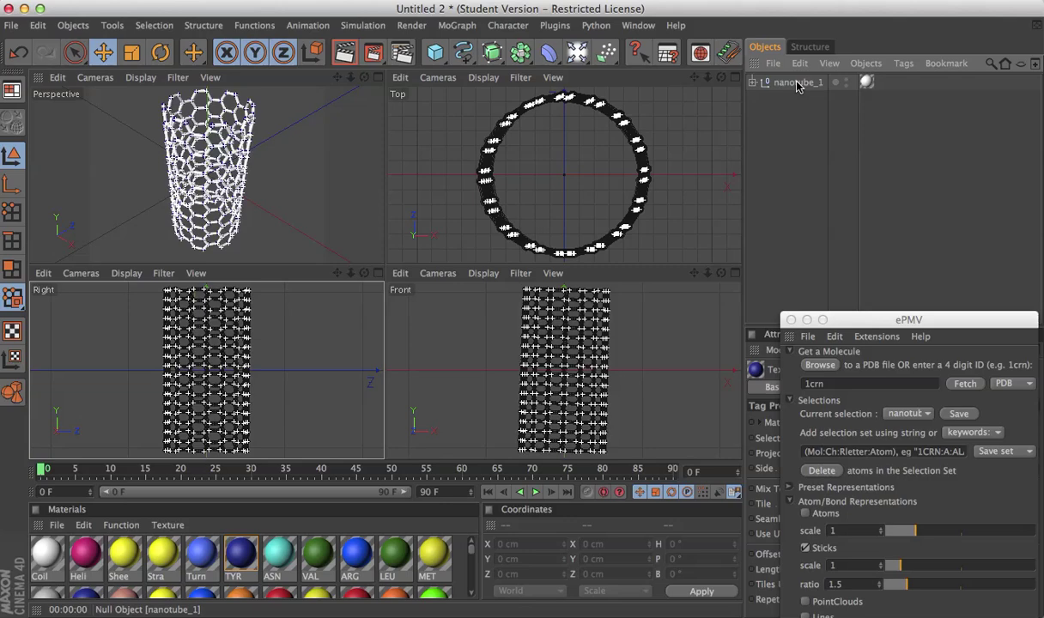
left_click(768, 206)
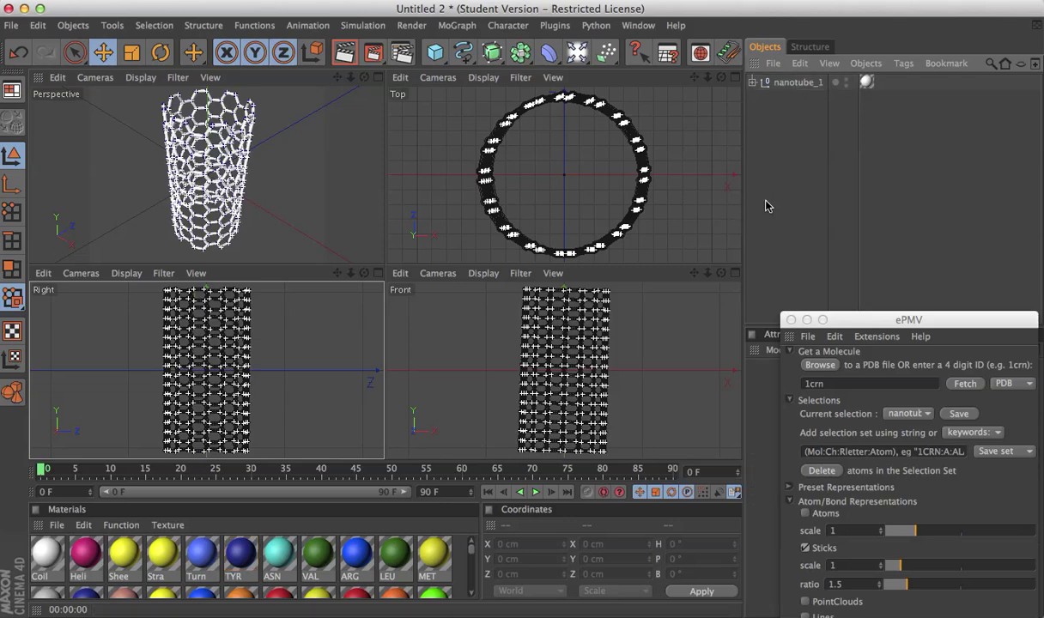
Set the Front view to Gouraud Shading and reselect nanotube_1
left_click(484, 273)
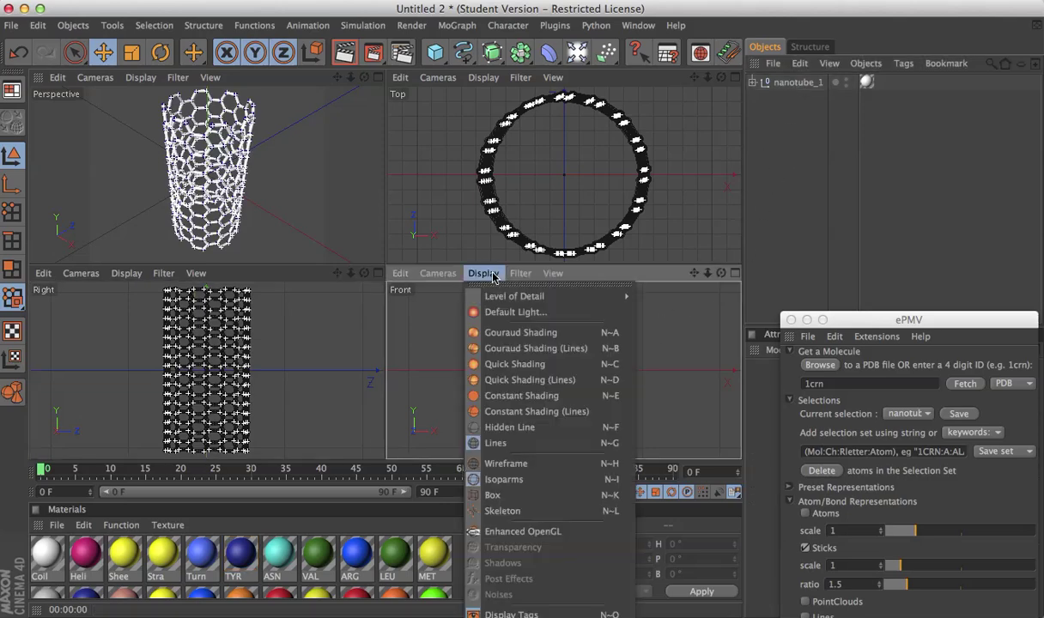
left_click(496, 333)
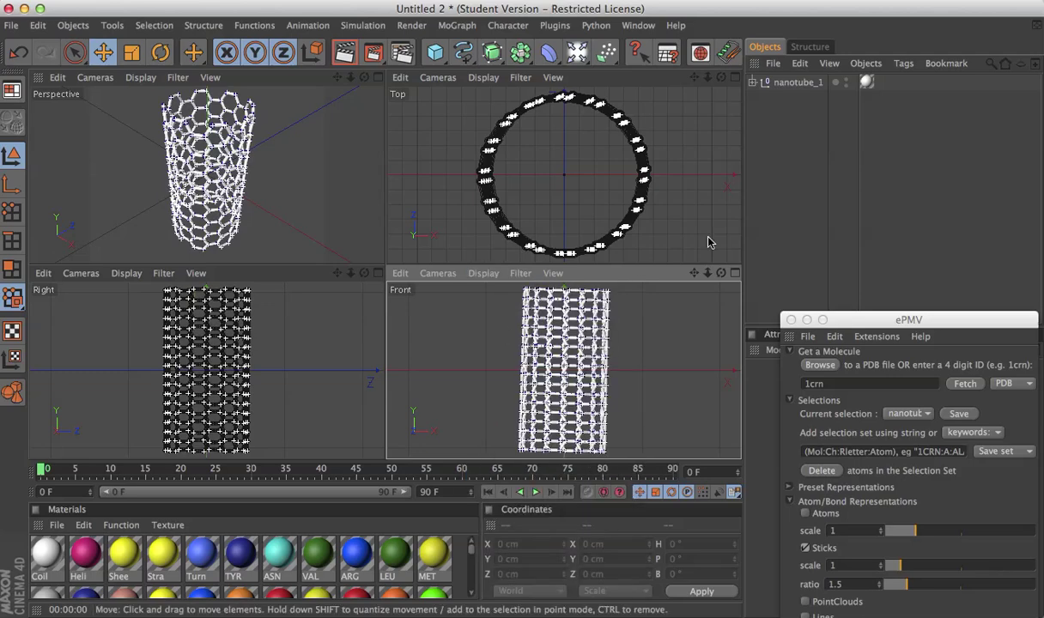
left_click(790, 83)
left_click_drag(865, 326, 994, 354)
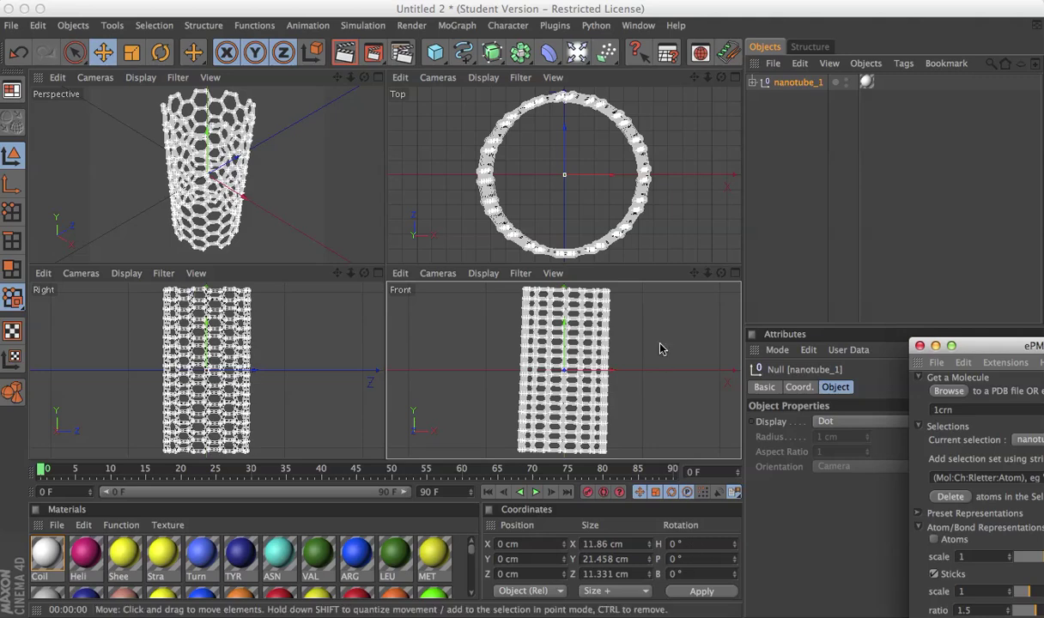
Rotate nanotube_1 to a bank (B) angle of -1.5°
key("r")
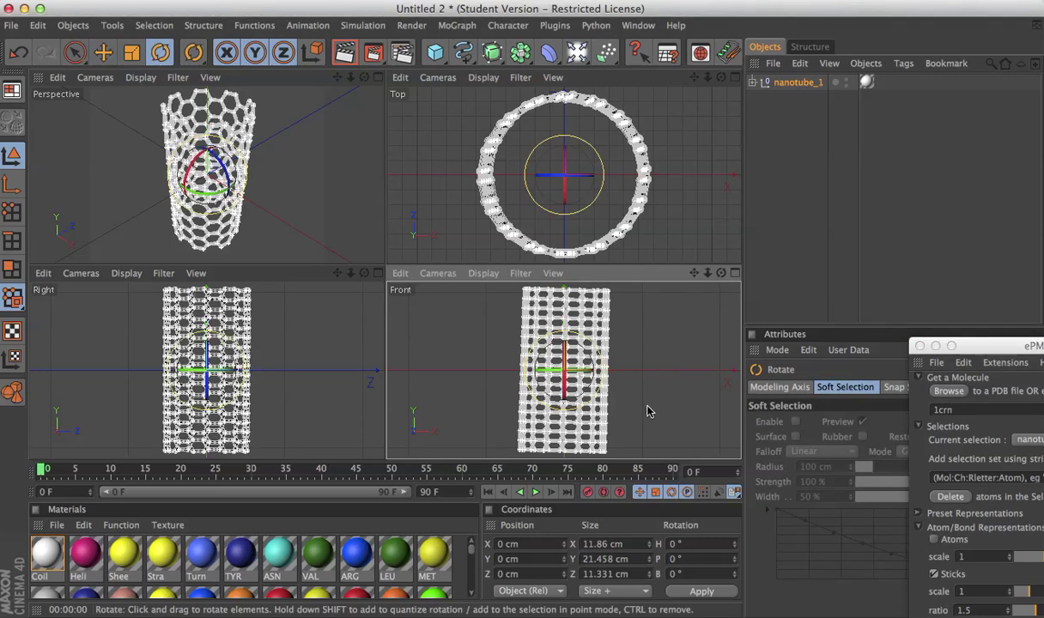
left_click_drag(649, 411, 651, 411)
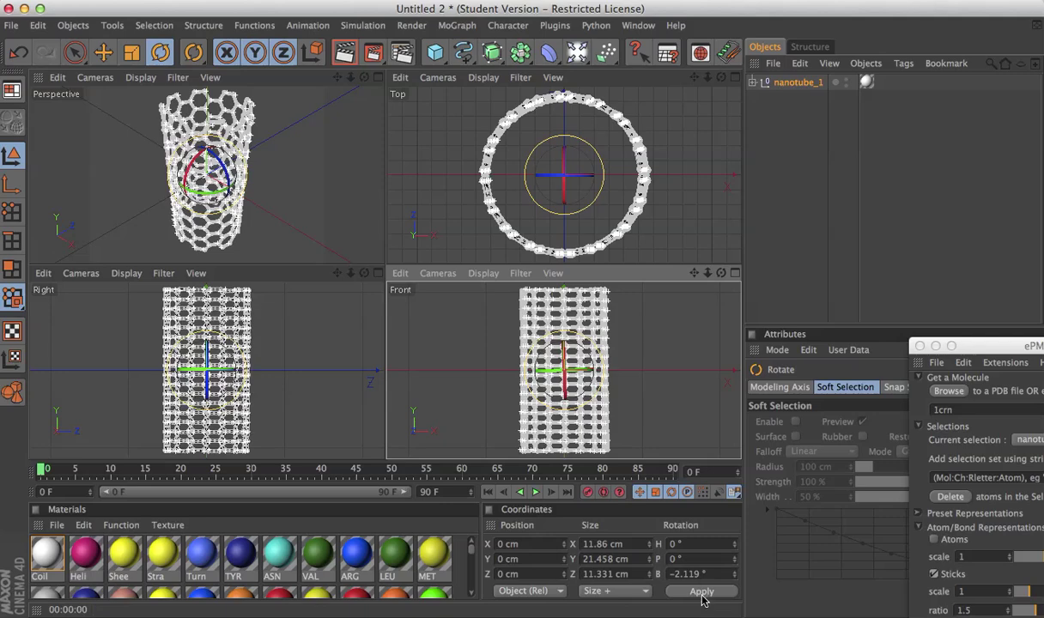
double_click(676, 574)
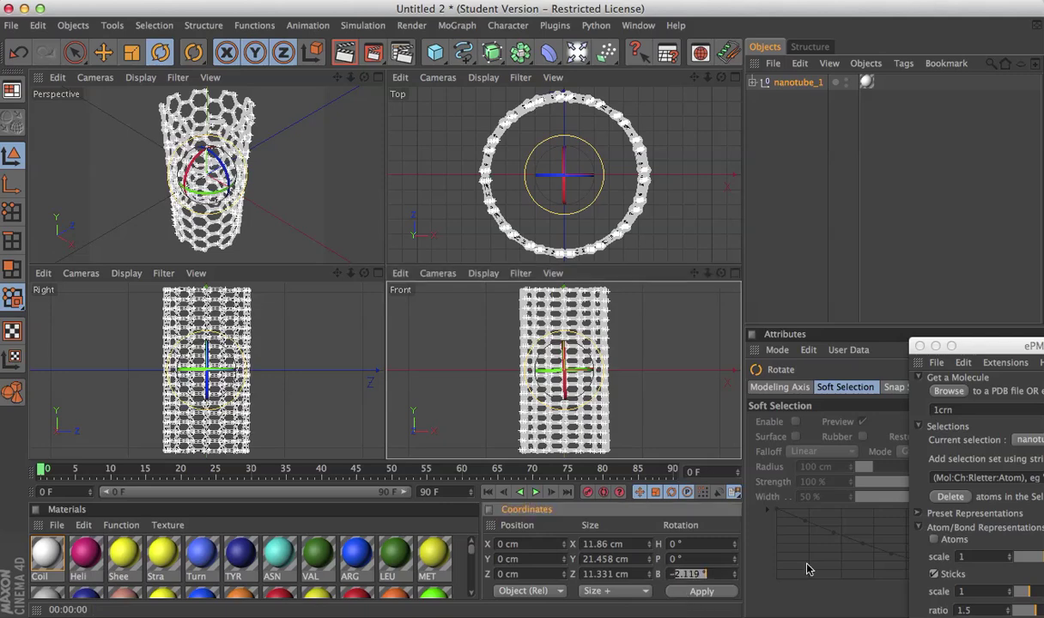
type("-1")
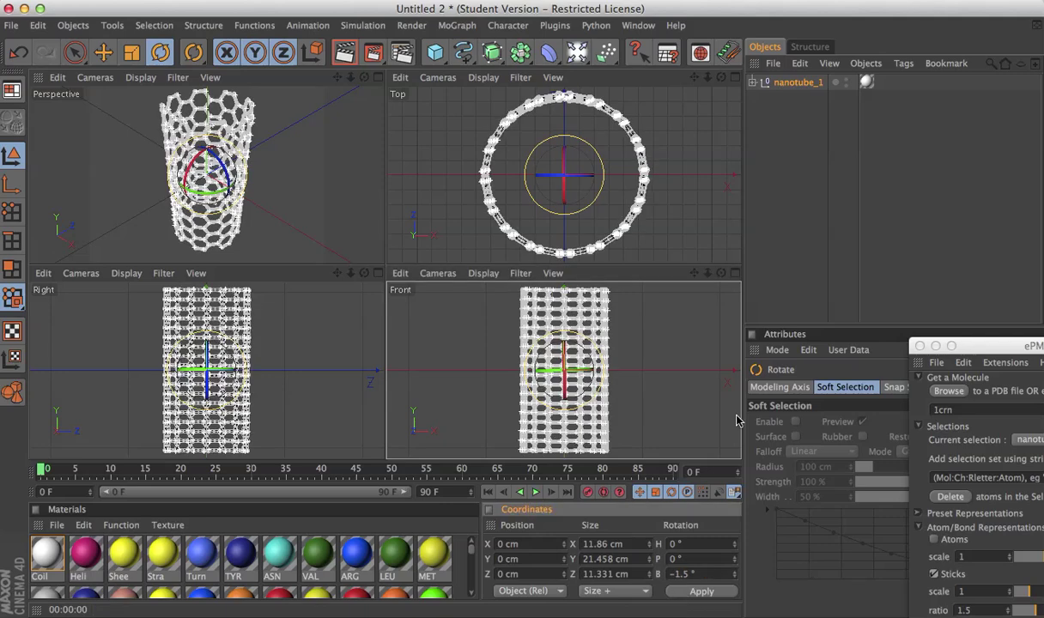
left_click(457, 25)
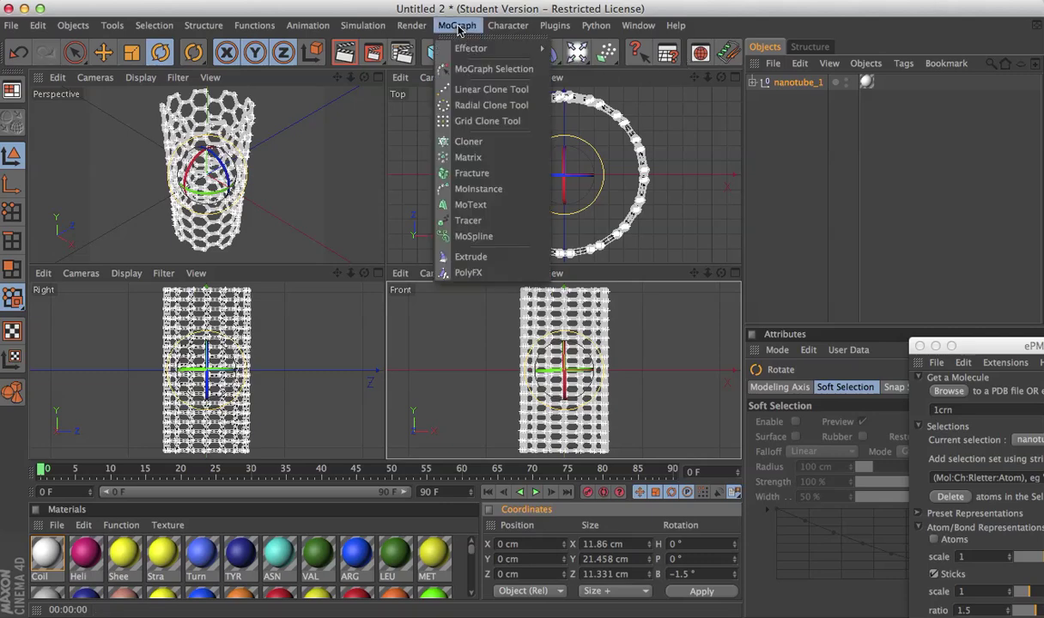
Add a MoGraph Cloner over nanotube_1, nest it in a Null, and check each object's settings
left_click(461, 141, "alt")
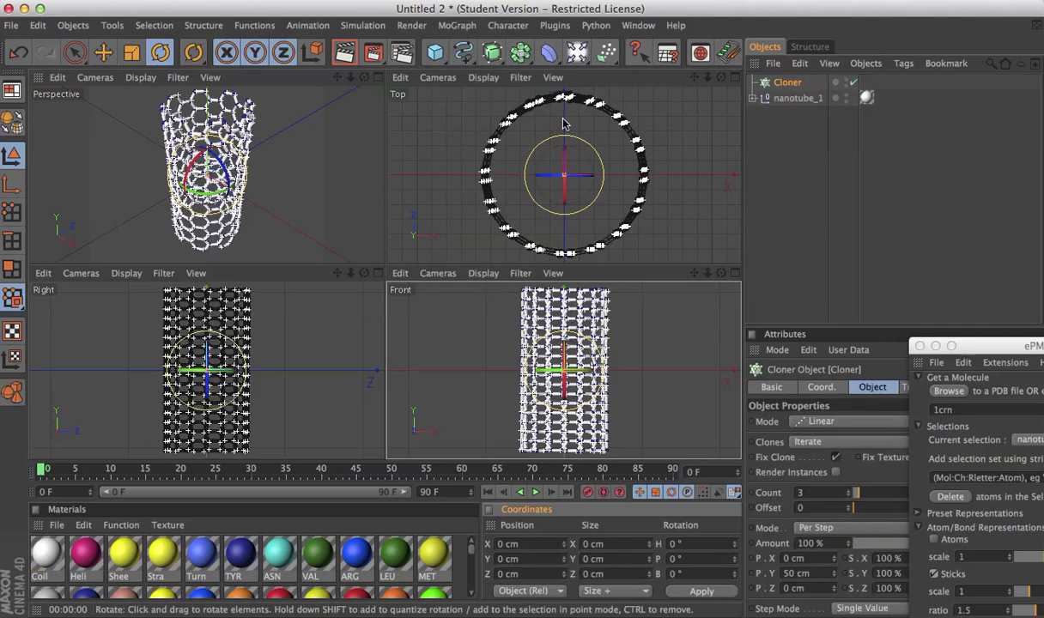
left_click(753, 98)
left_click(764, 98)
left_click(752, 98)
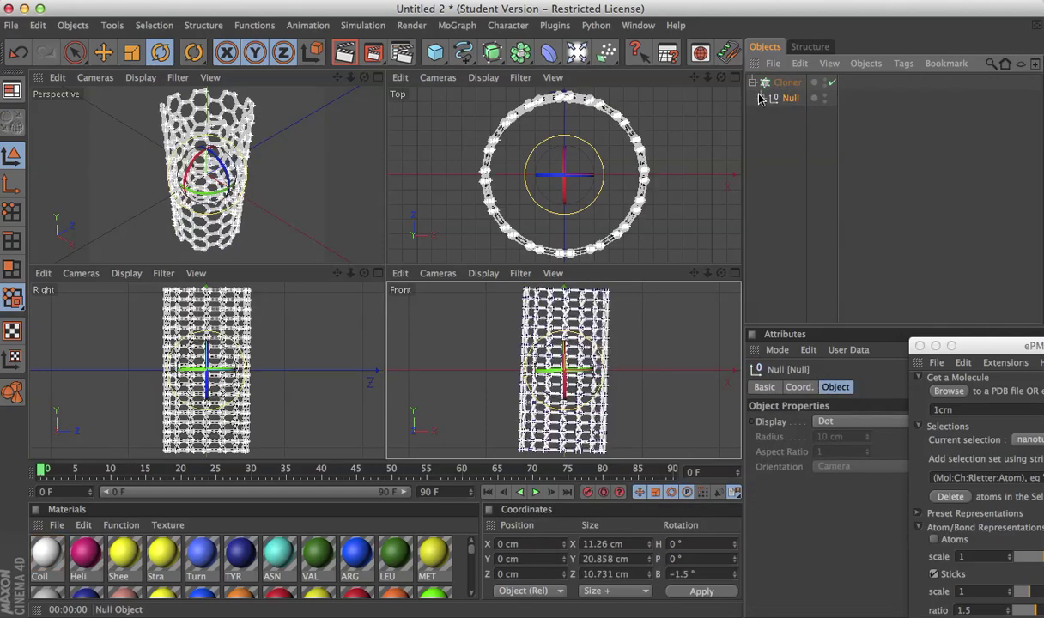
left_click(760, 99)
left_click(788, 83)
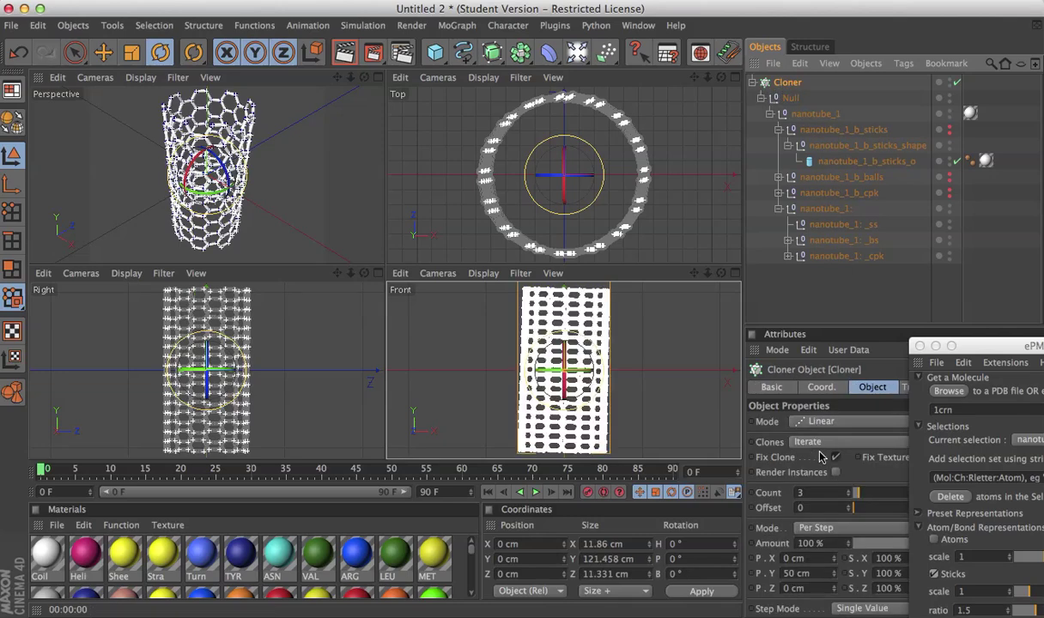
left_click(804, 115)
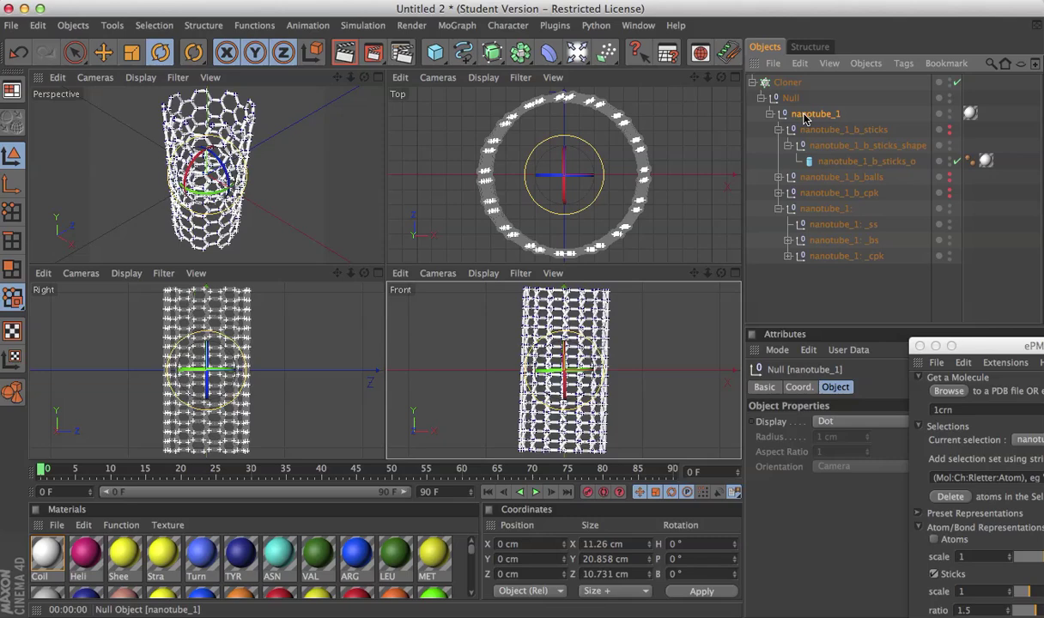
left_click(790, 98)
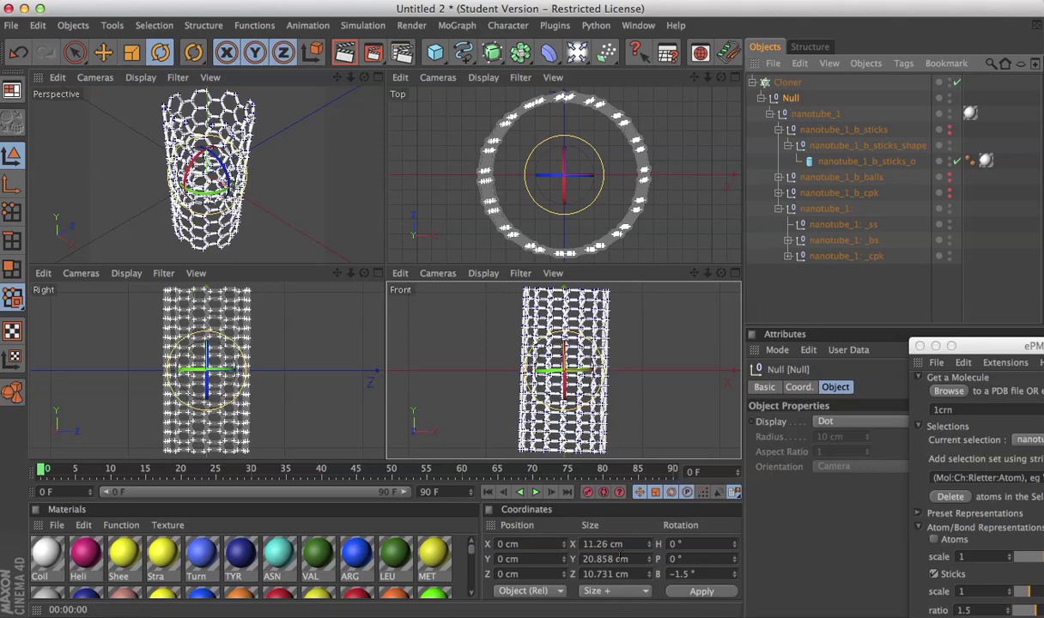
Set the Cloner's Count to 2 and its P.Y spacing to 20.8 cm
left_click(786, 83)
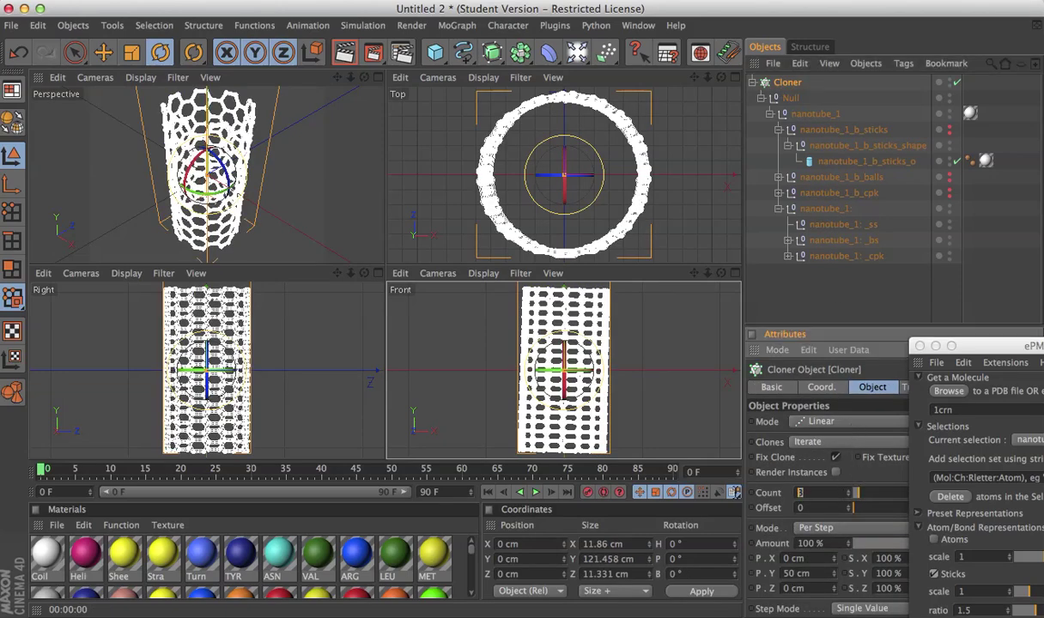
left_click(814, 558)
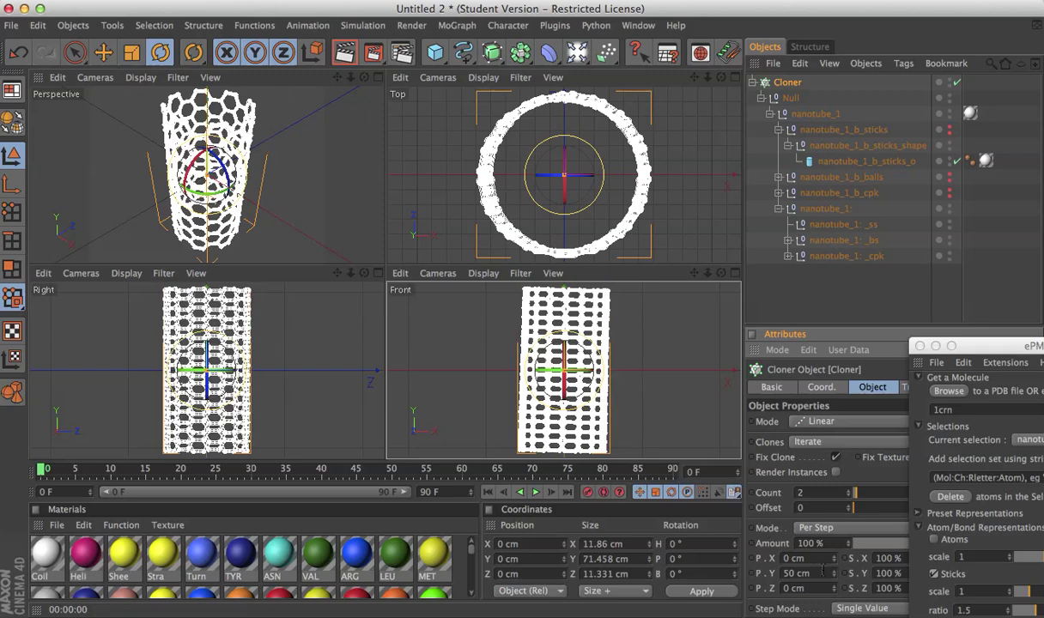
left_click(823, 570)
type("20.8")
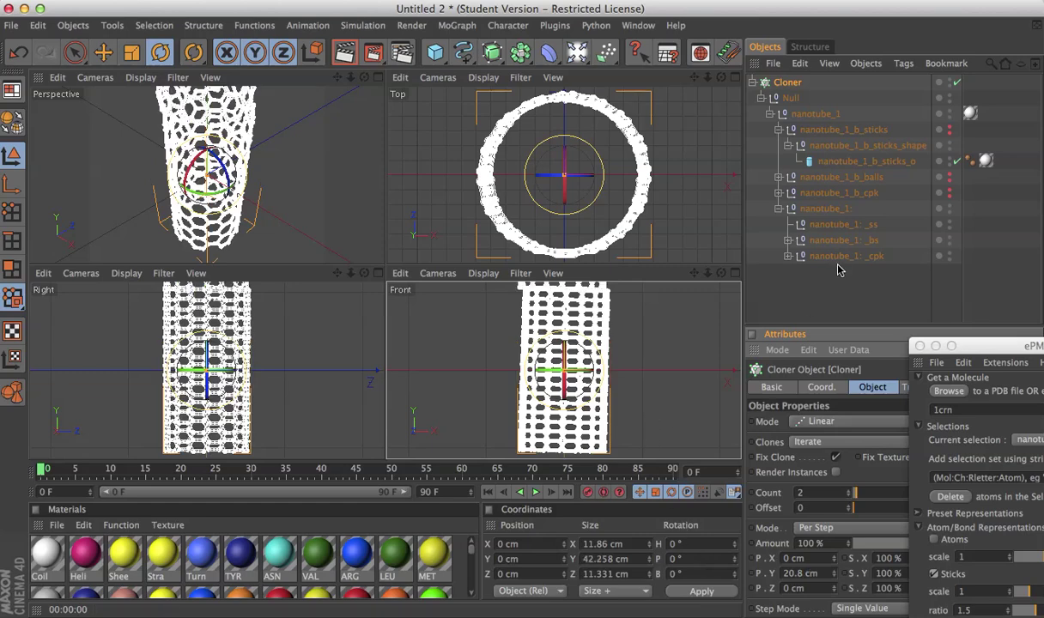
left_click(797, 118)
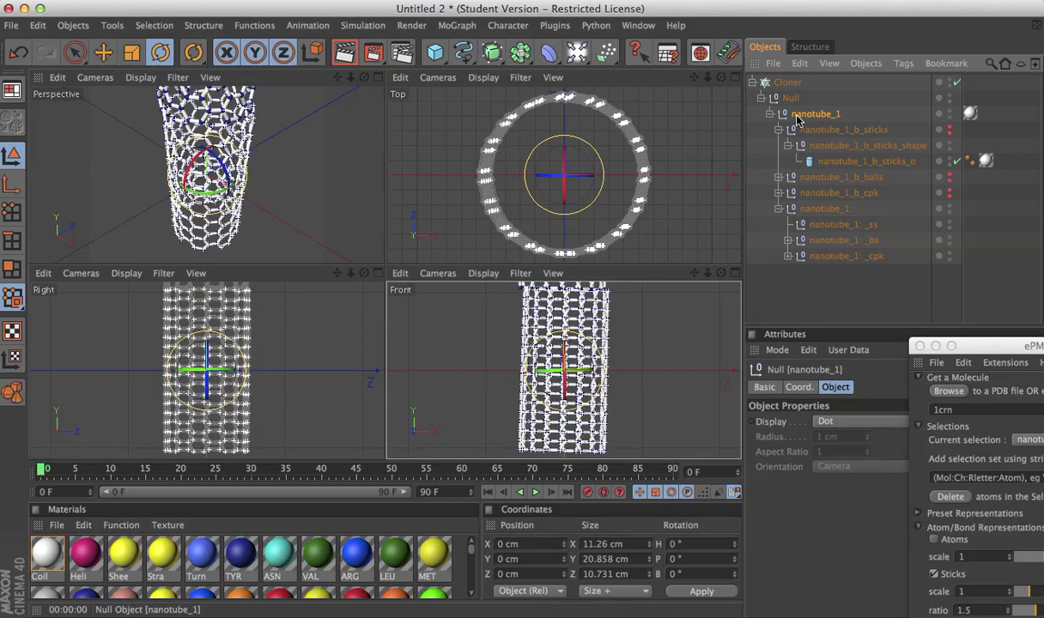
Reset the Null's bank rotation (B) to 0°
left_click(795, 99)
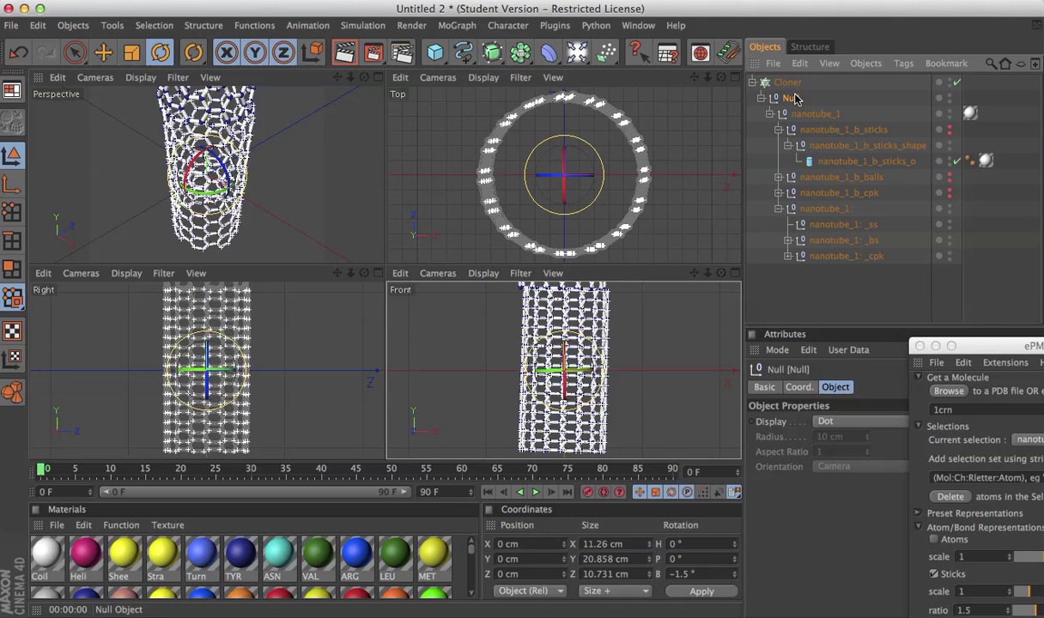
left_click(807, 116)
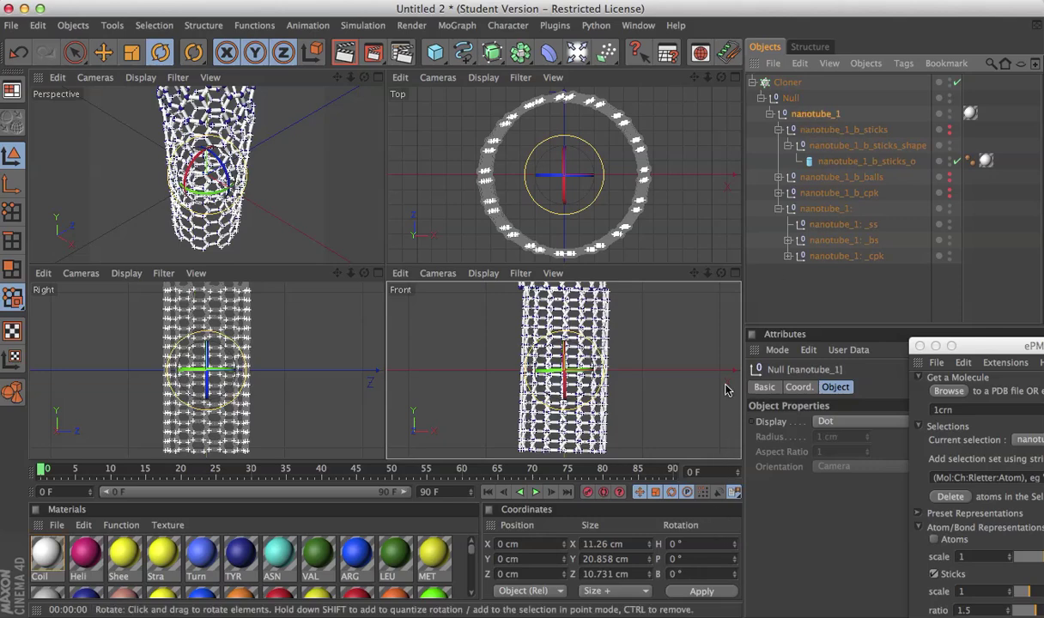
left_click(786, 98)
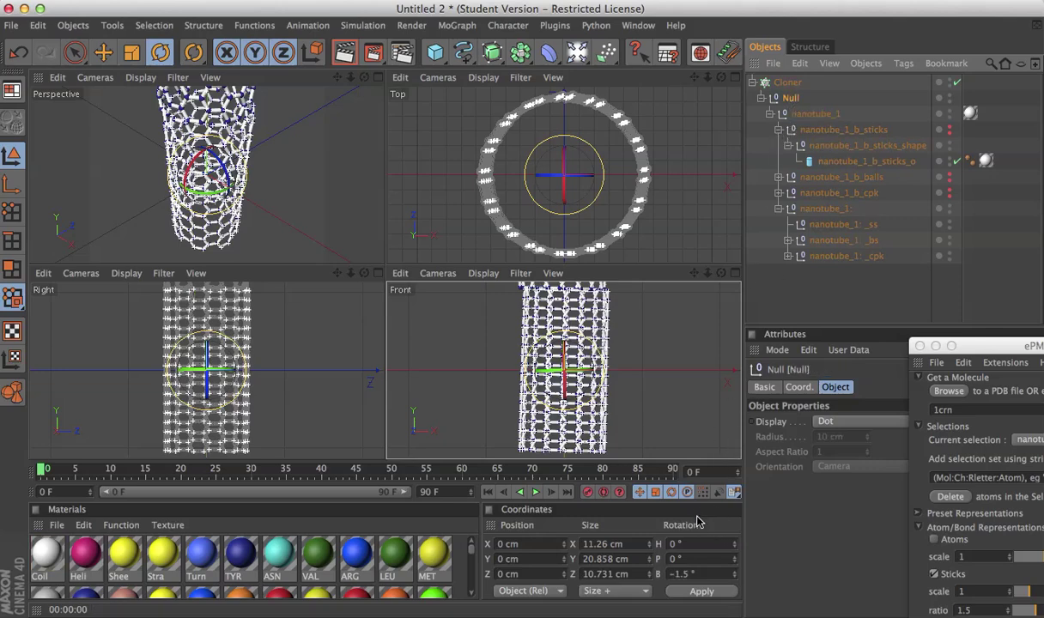
type("0")
key("Return")
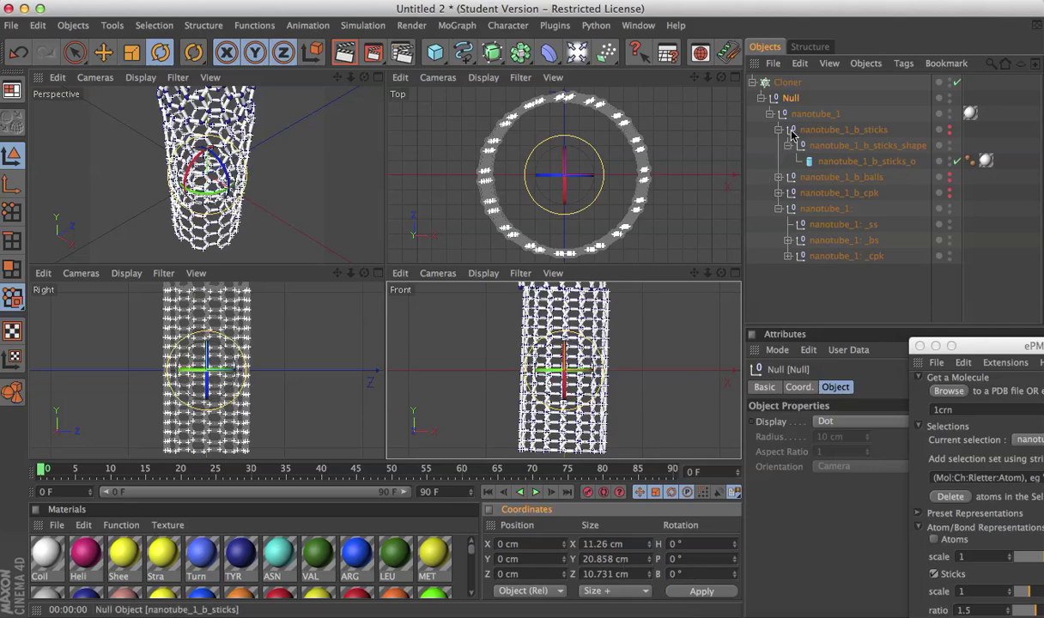
Try a -1.933° bank rotation on the Null, then undo it
left_click(791, 99)
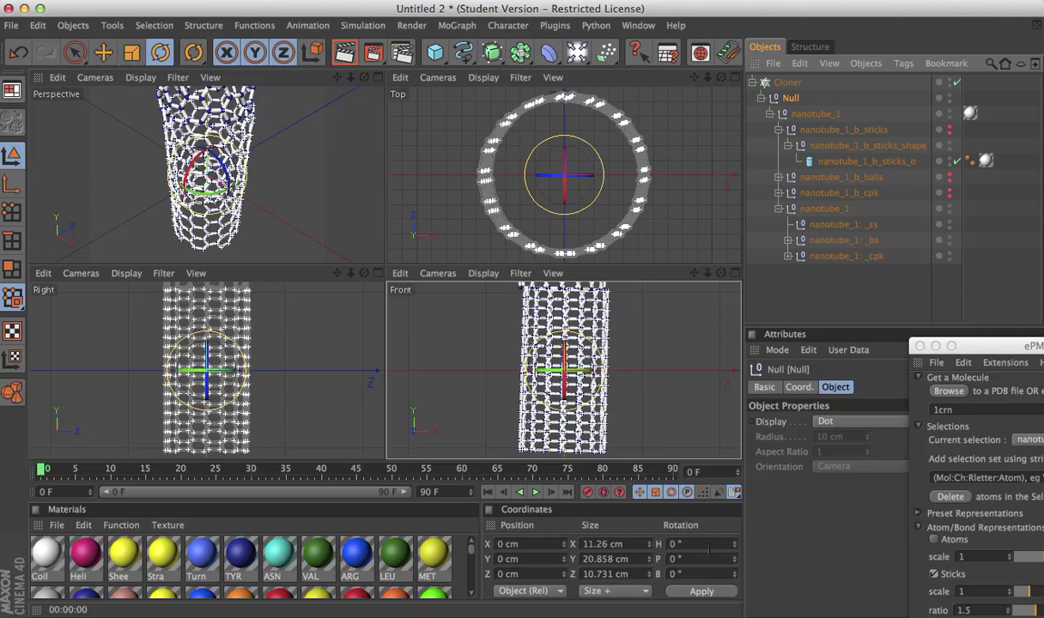
left_click(675, 573)
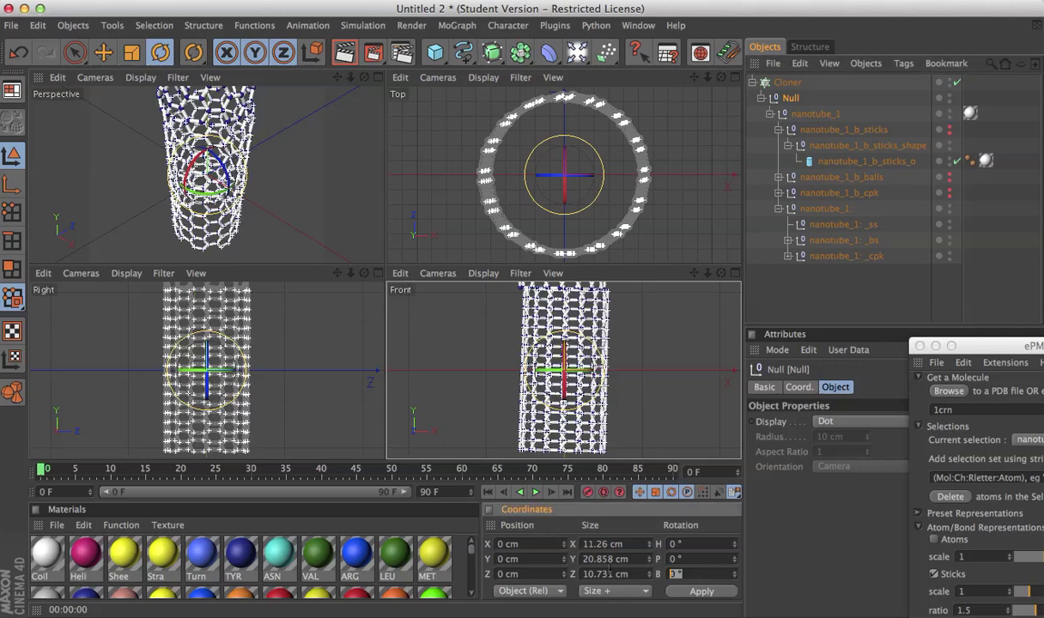
type("-1.933")
key("Return")
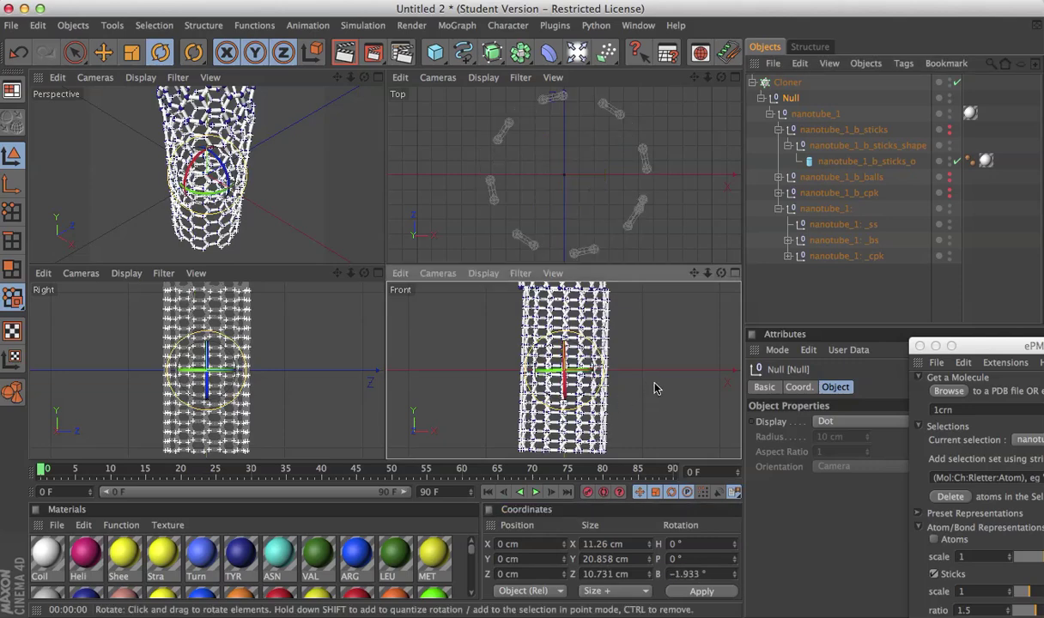
key("ctrl+z")
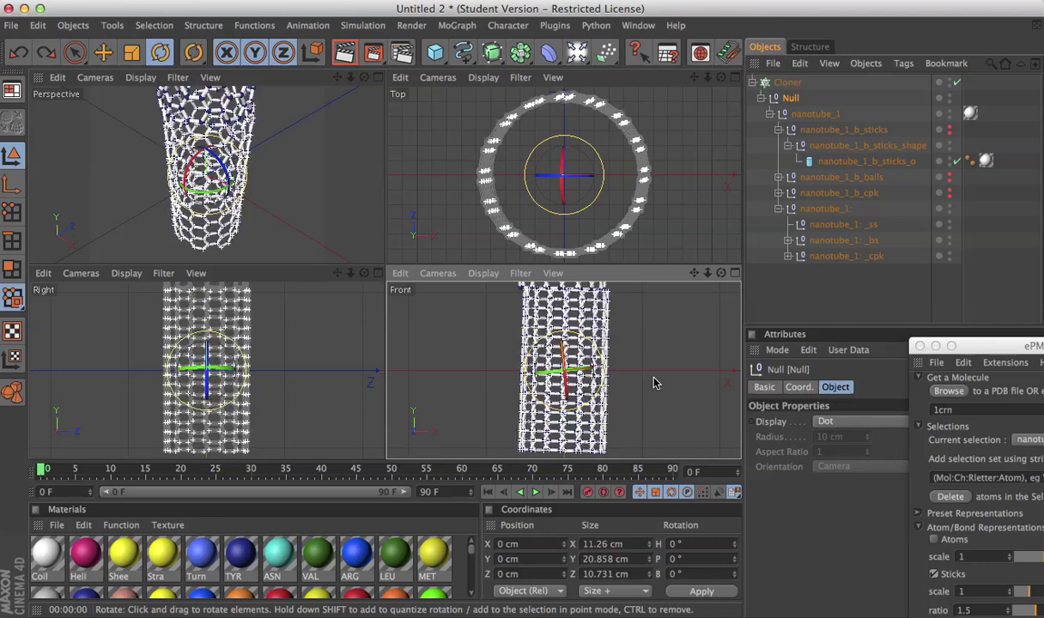
Tilt nanotube_1 to a -1.5° bank rotation
left_click(622, 362)
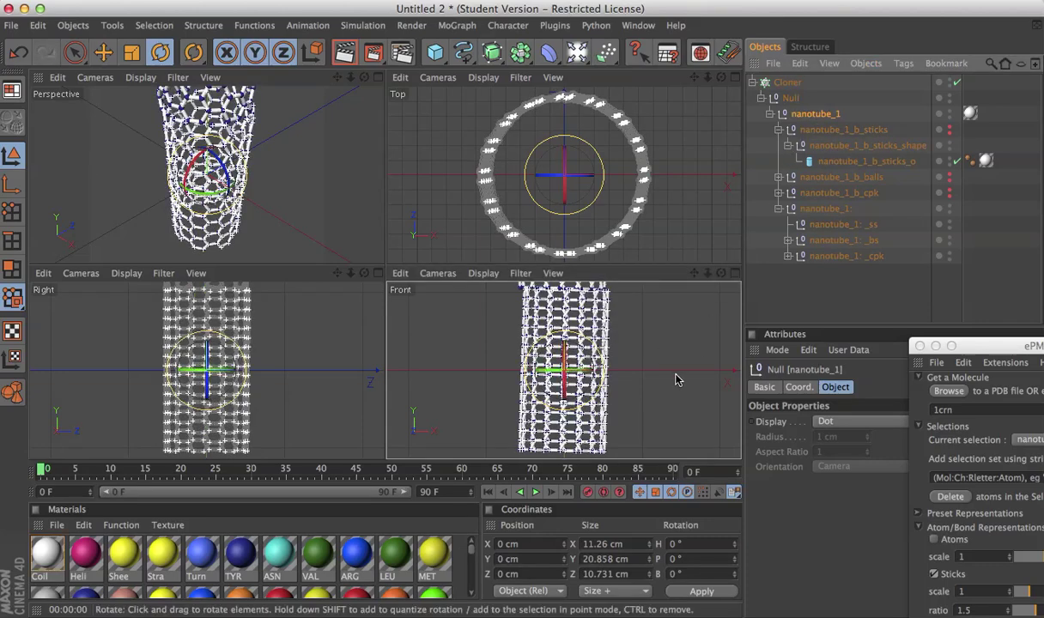
left_click_drag(675, 365, 675, 377)
left_click(691, 573)
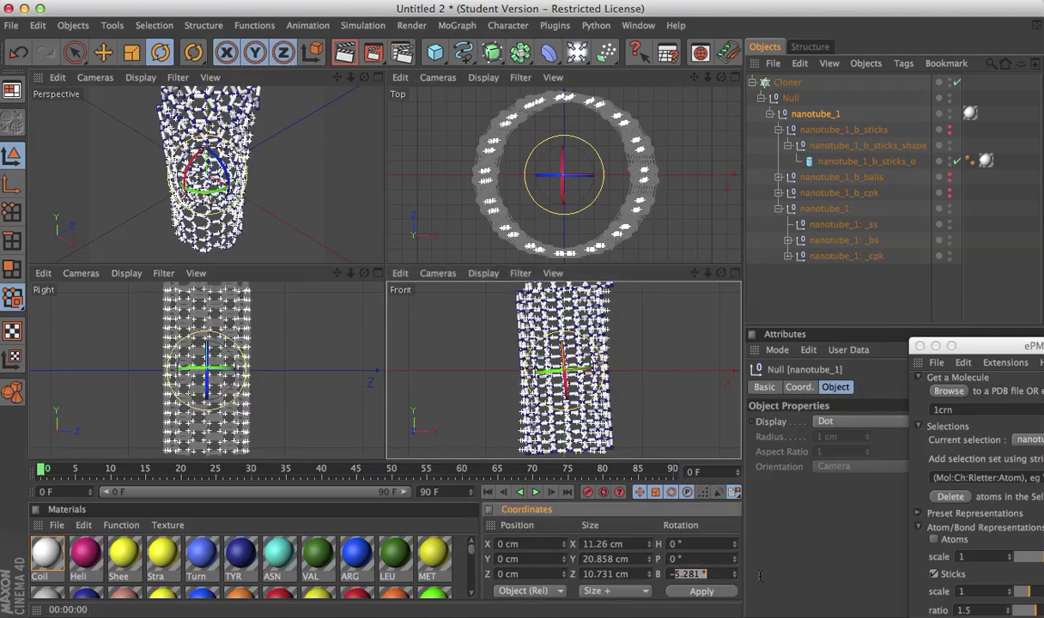
type("-1.5")
key("Return")
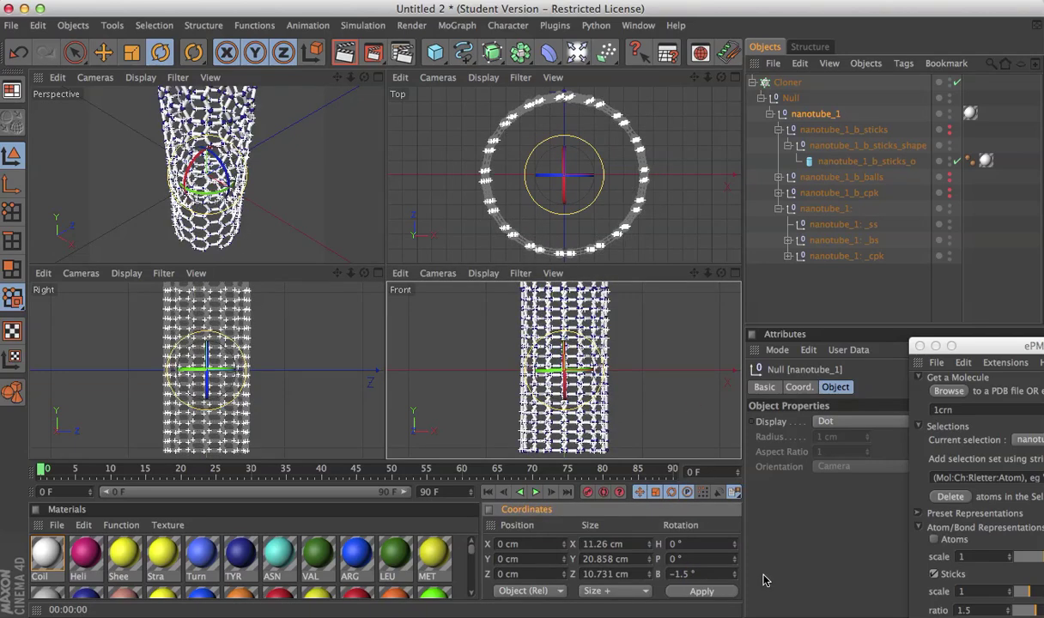
left_click(791, 99)
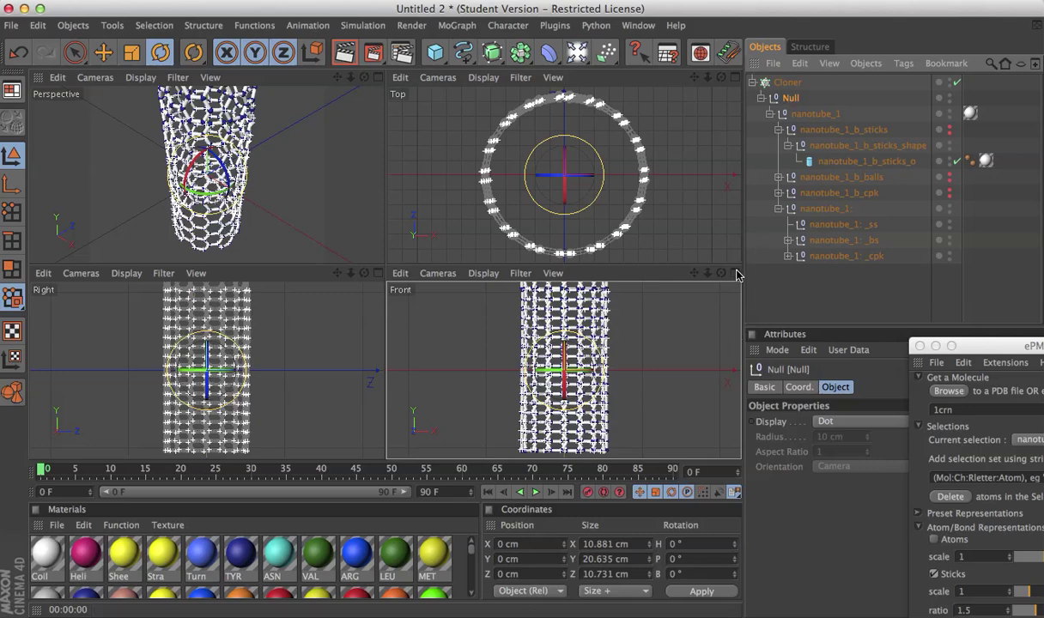
left_click(787, 83)
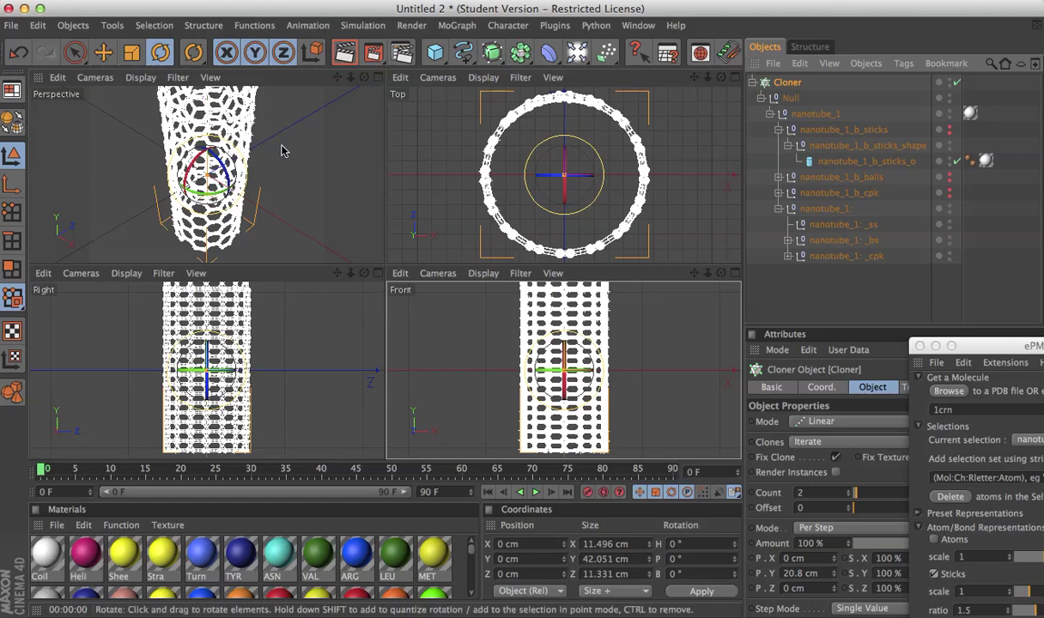
Inspect the cloned nanotube in a maximized Perspective view with a render preview
left_click(377, 78)
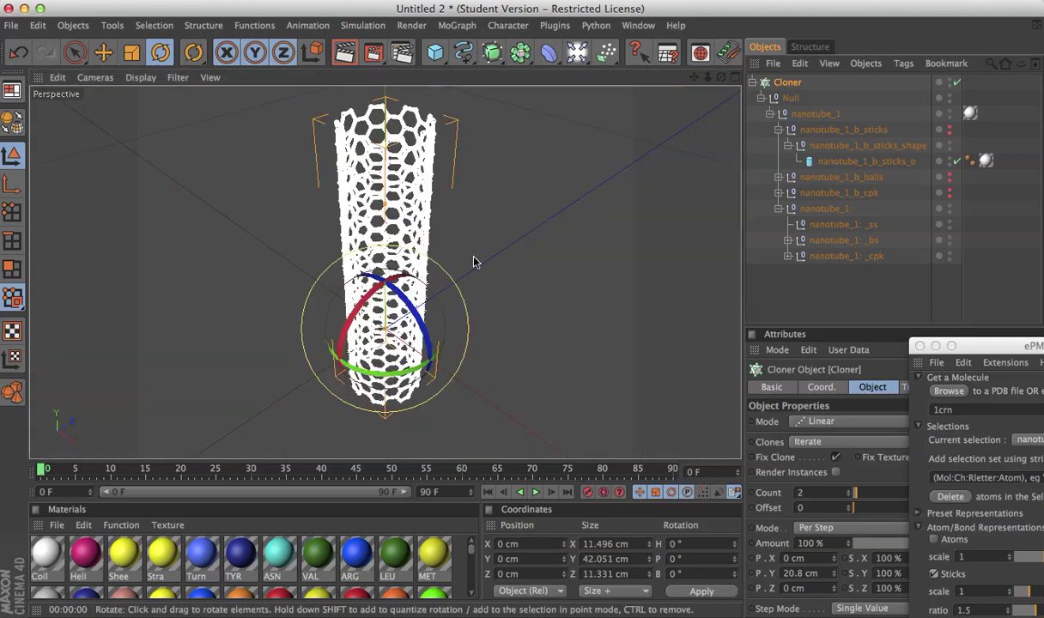
left_click_drag(708, 78, 740, 77)
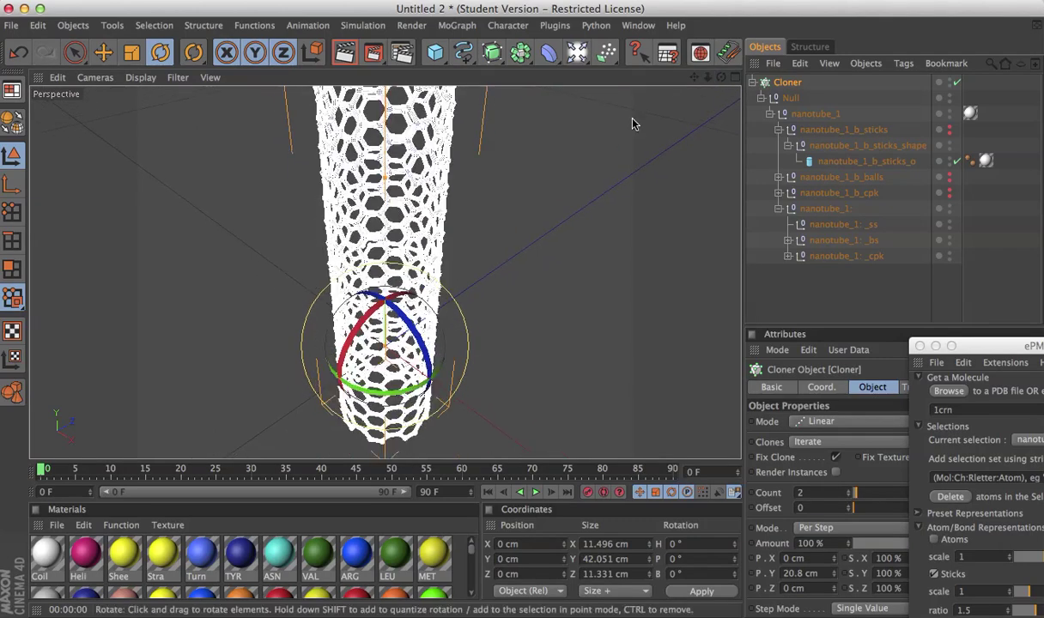
key("ctrl+r")
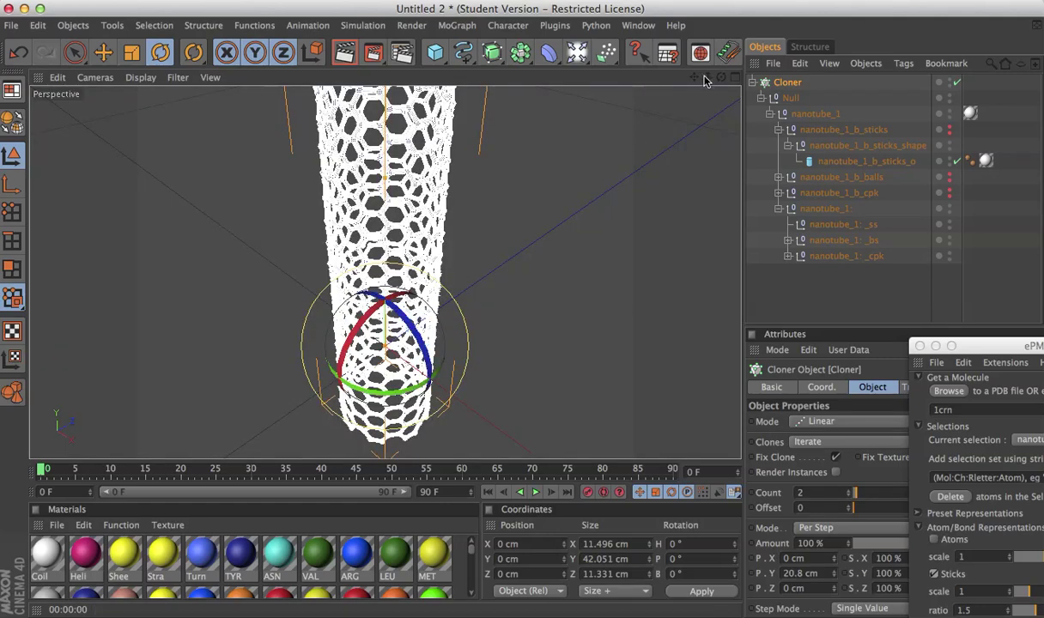
middle_click_drag(637, 141, 668, 81, "alt")
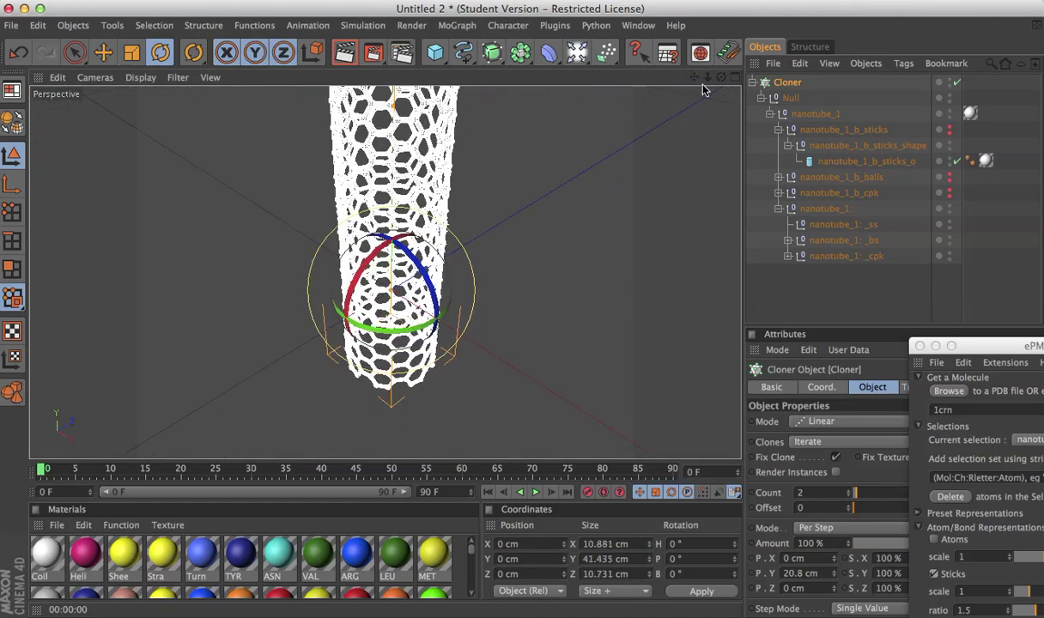
scroll(385, 272, "up", 10)
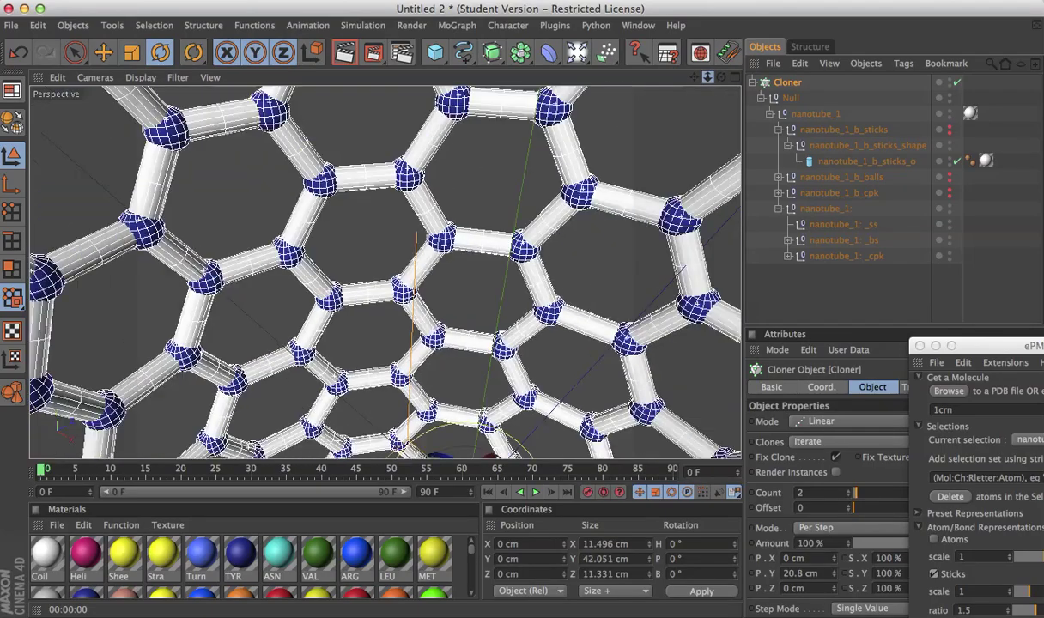
scroll(385, 272, "down", 10)
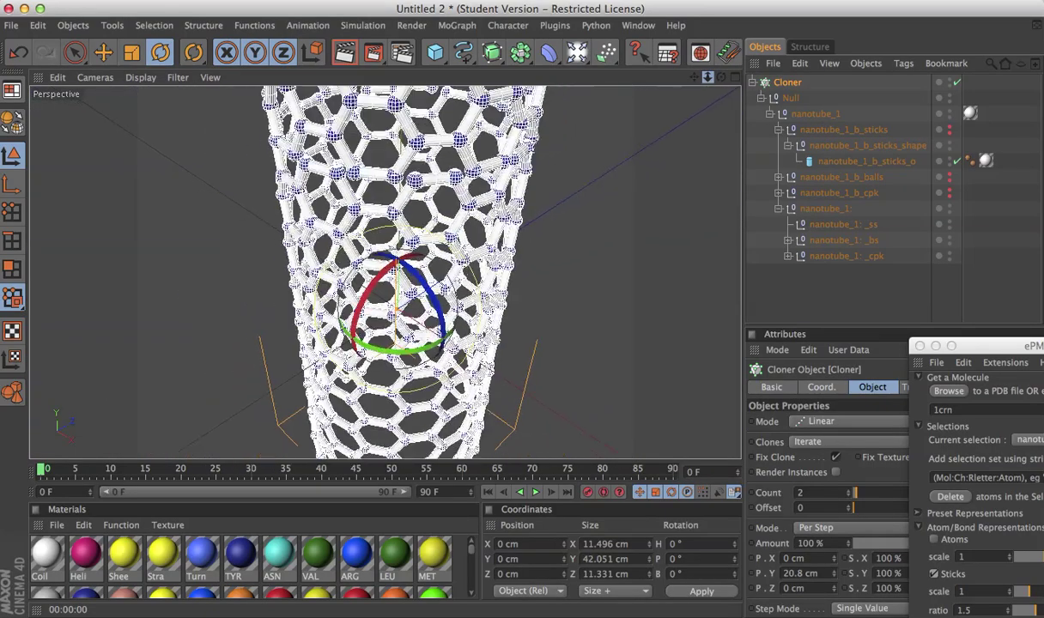
left_click_drag(694, 78, 662, 238)
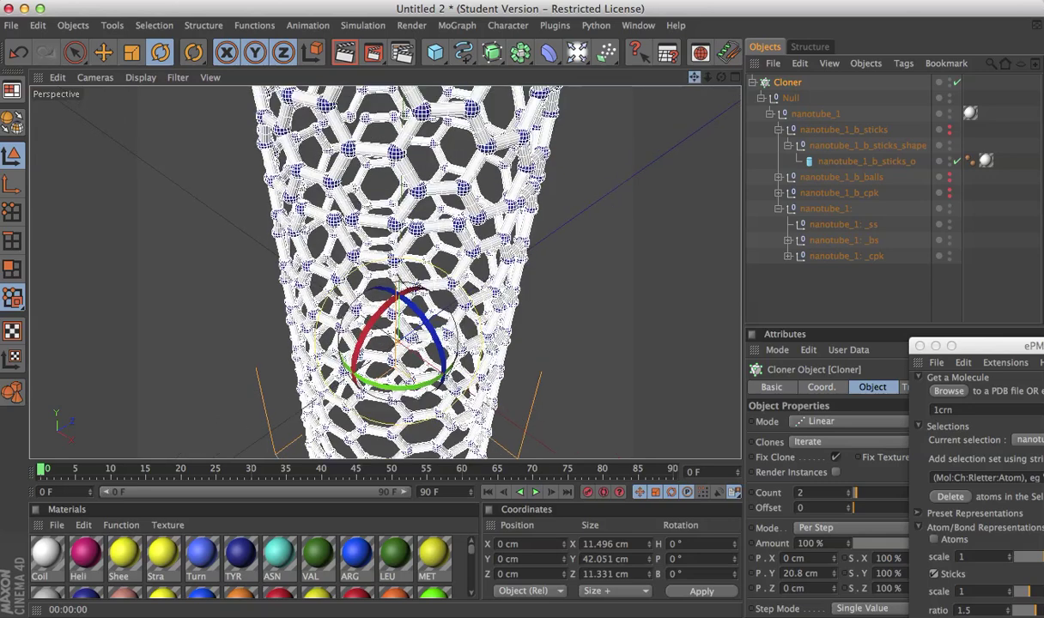
left_click(623, 158)
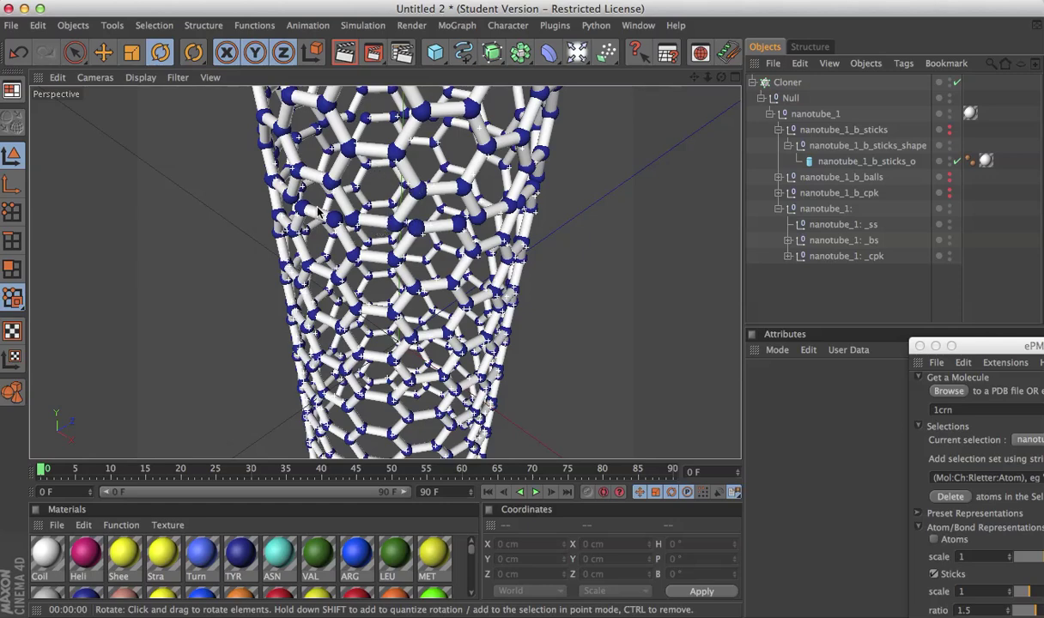
Return to four views, disable the Cloner, and enlarge the Front view
left_click(783, 85)
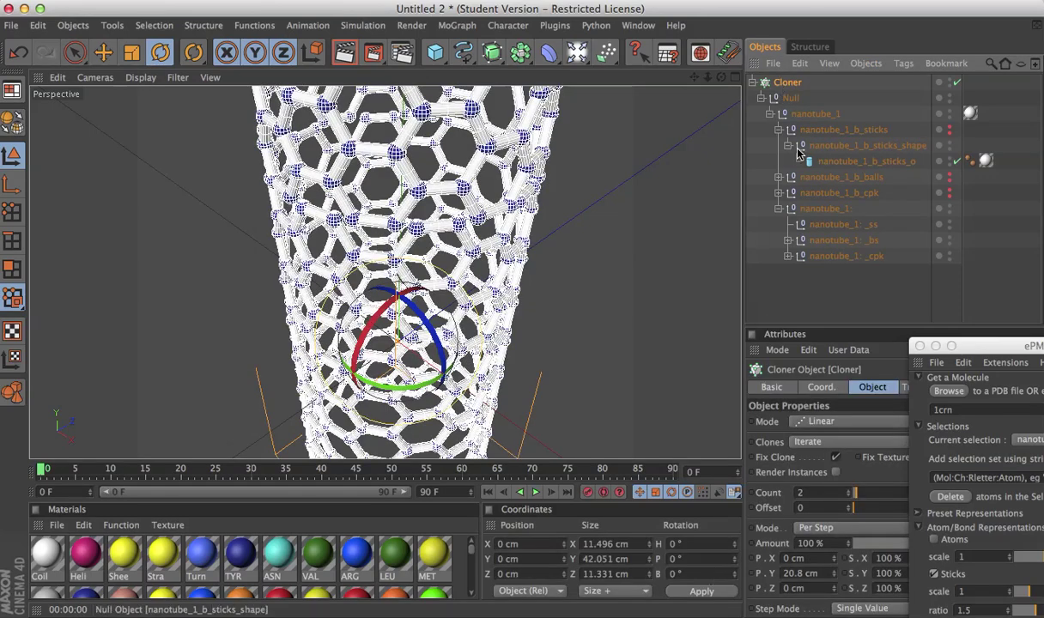
left_click(790, 98)
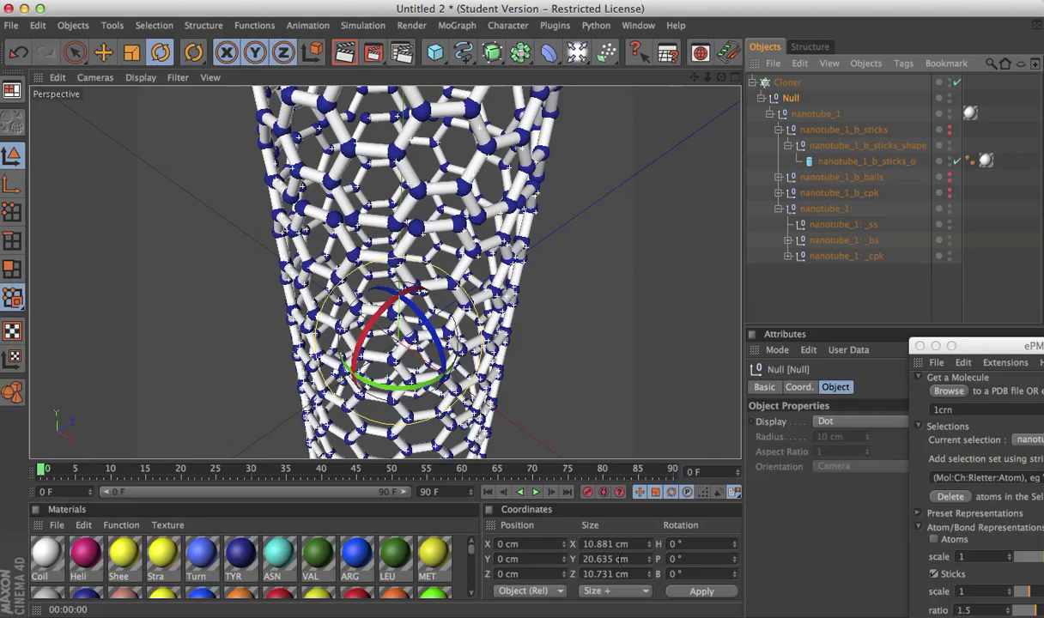
left_click(721, 78)
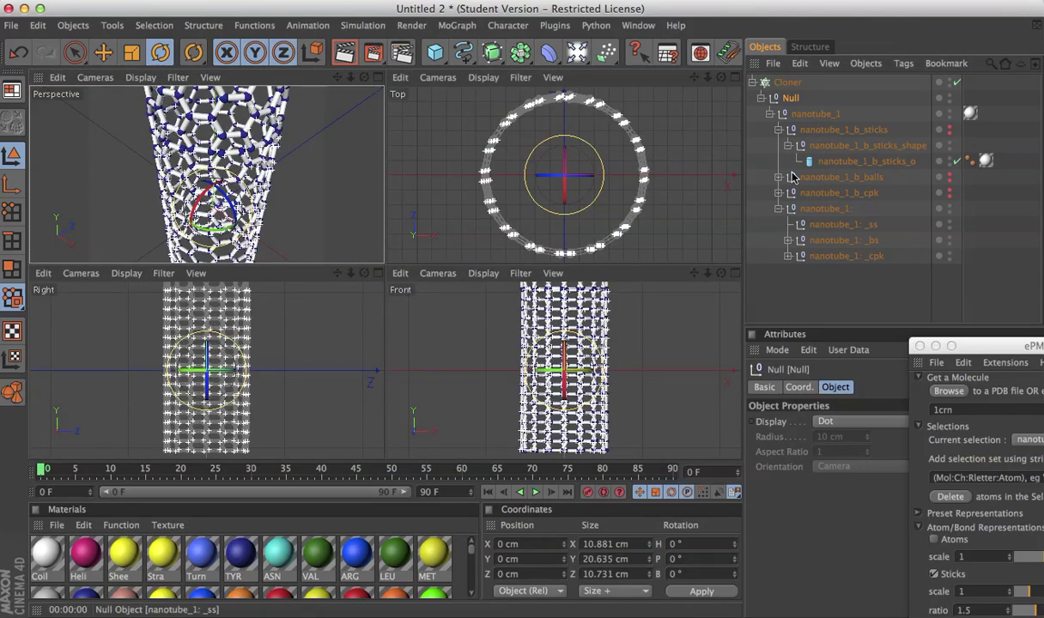
left_click(958, 84)
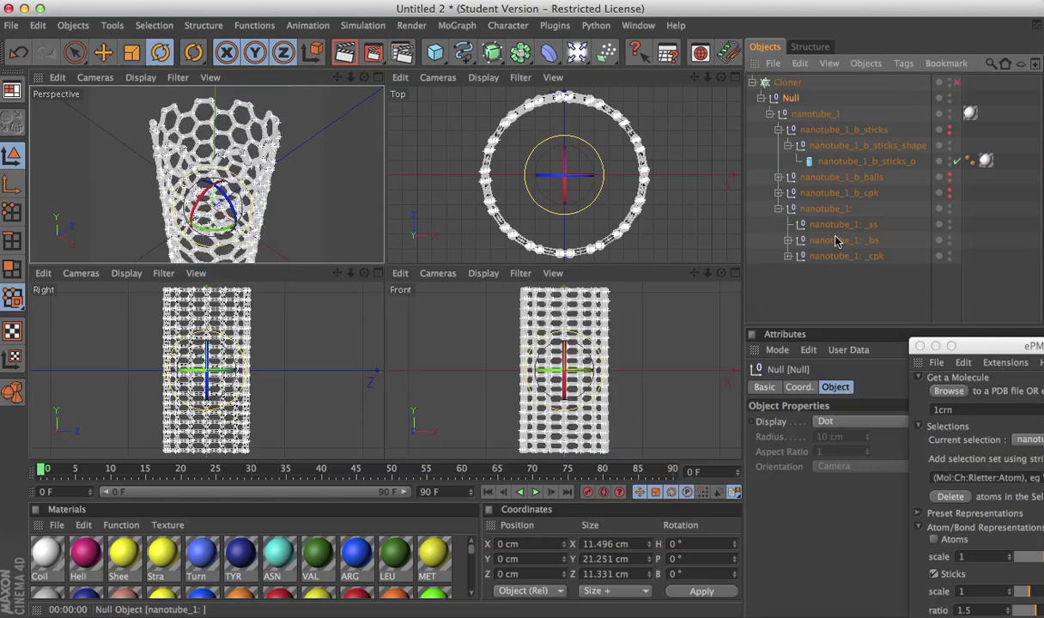
left_click(734, 274)
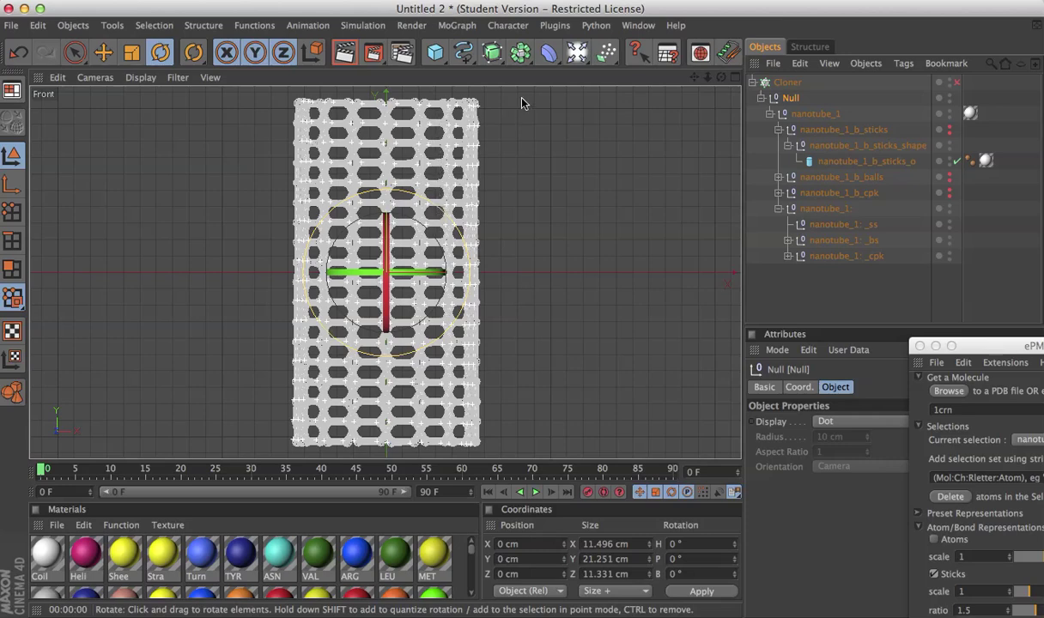
left_click(788, 83)
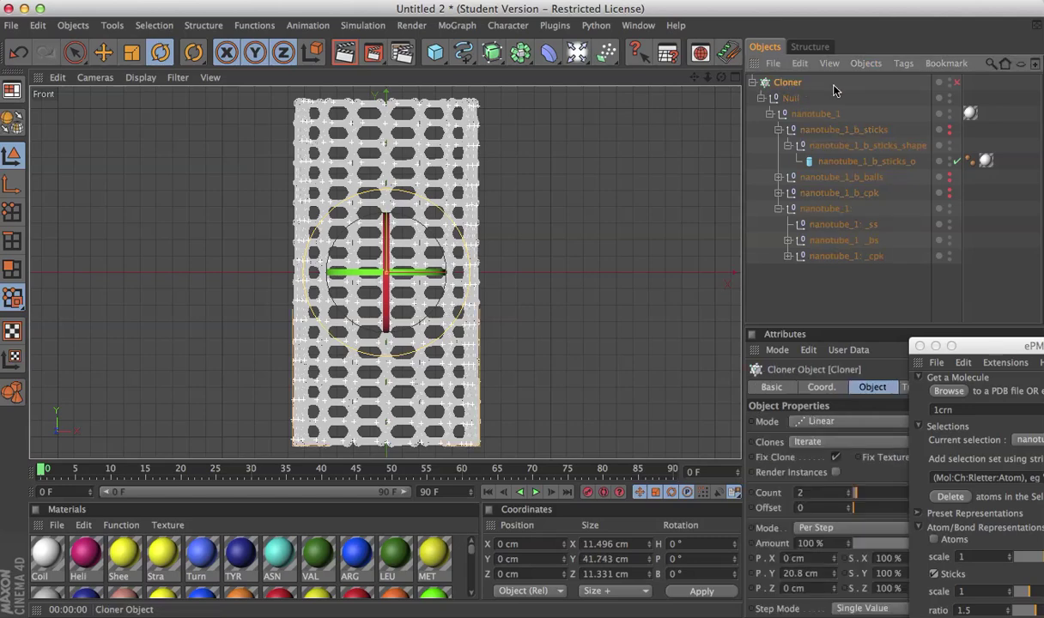
Re-enable the Cloner, set P.Y to 20.635-(20.635/17) (19.421 cm), and render
left_click(957, 83)
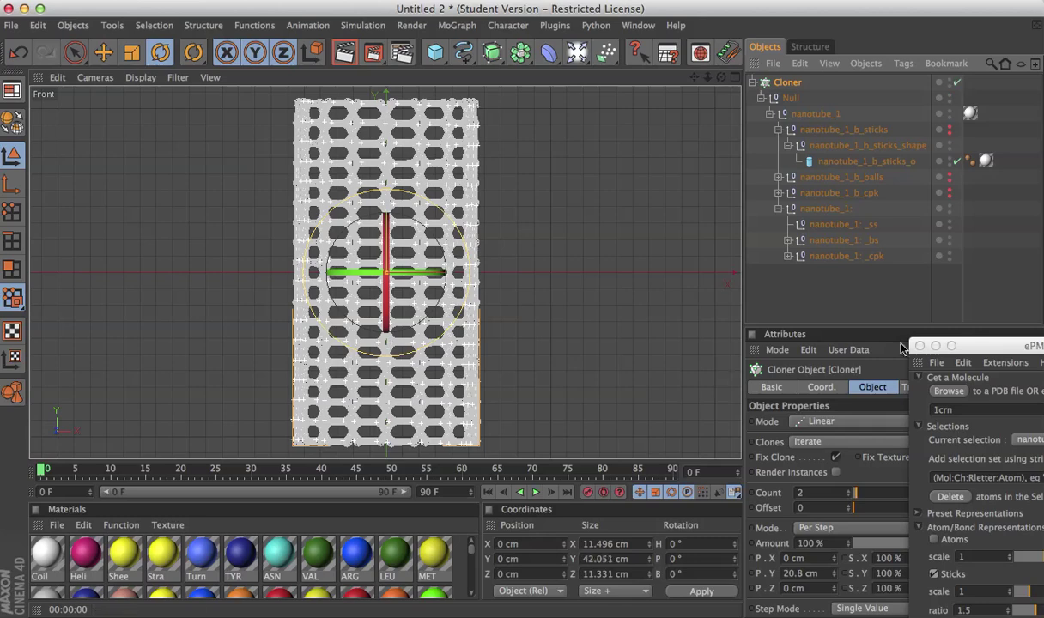
left_click(820, 573)
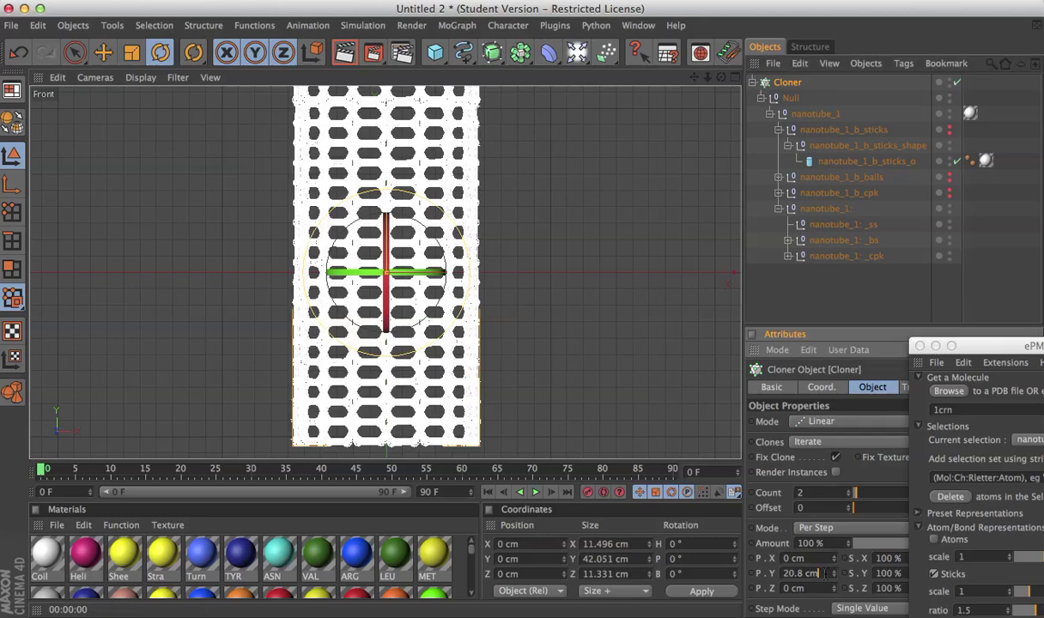
left_click(790, 99)
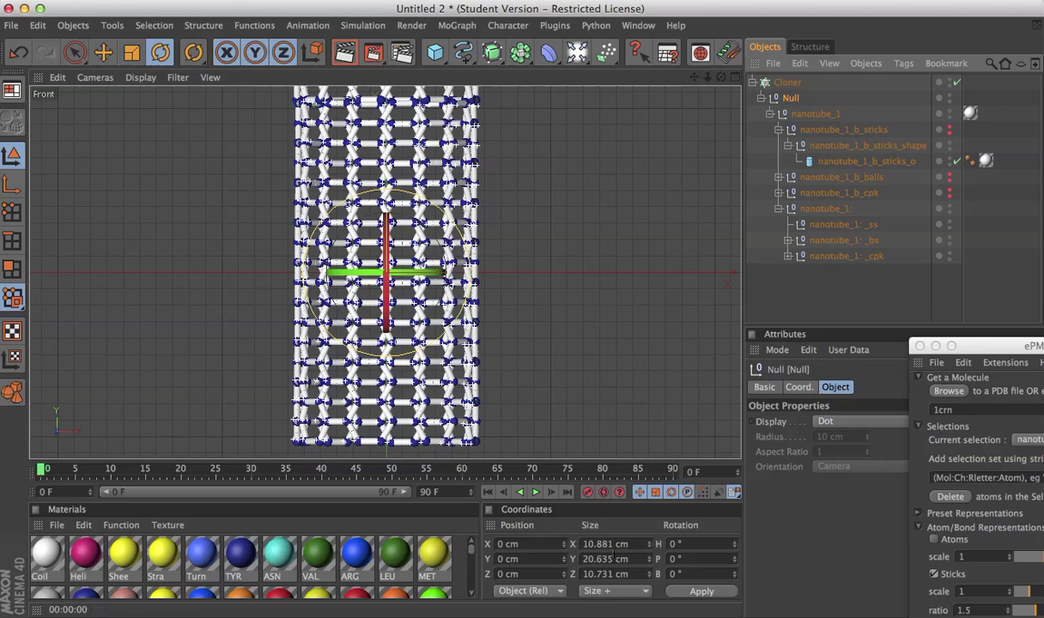
left_click(600, 559)
key("super+c")
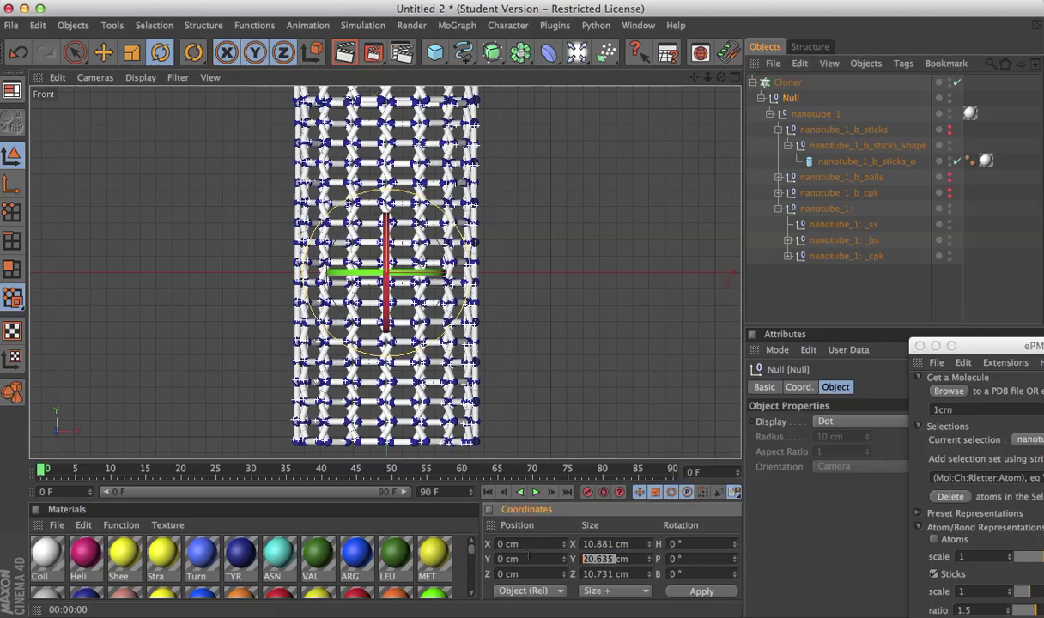
left_click(787, 83)
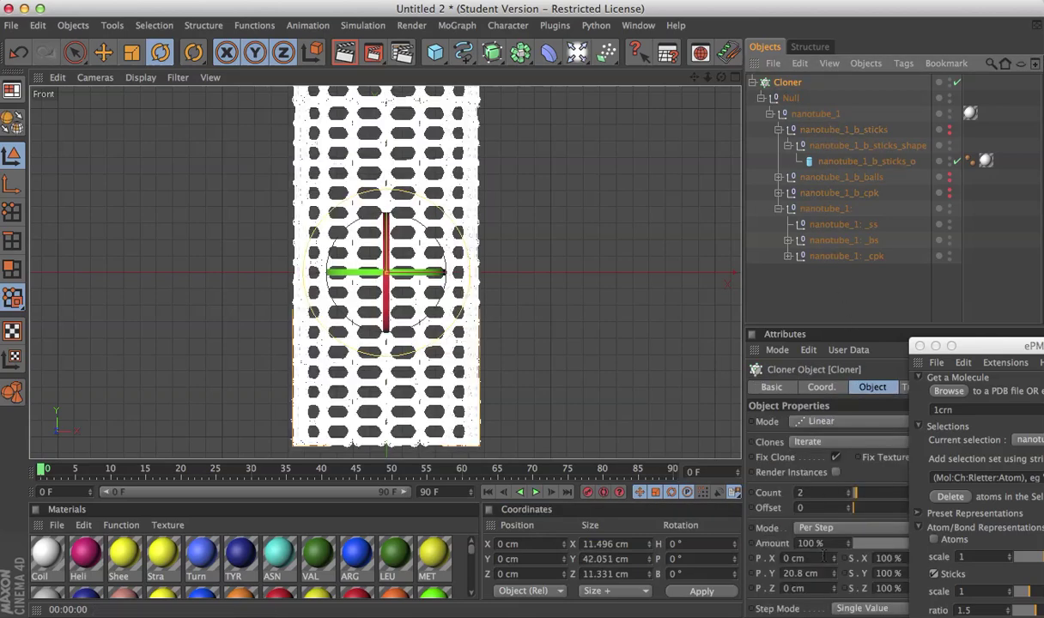
left_click(826, 573)
key("super+v")
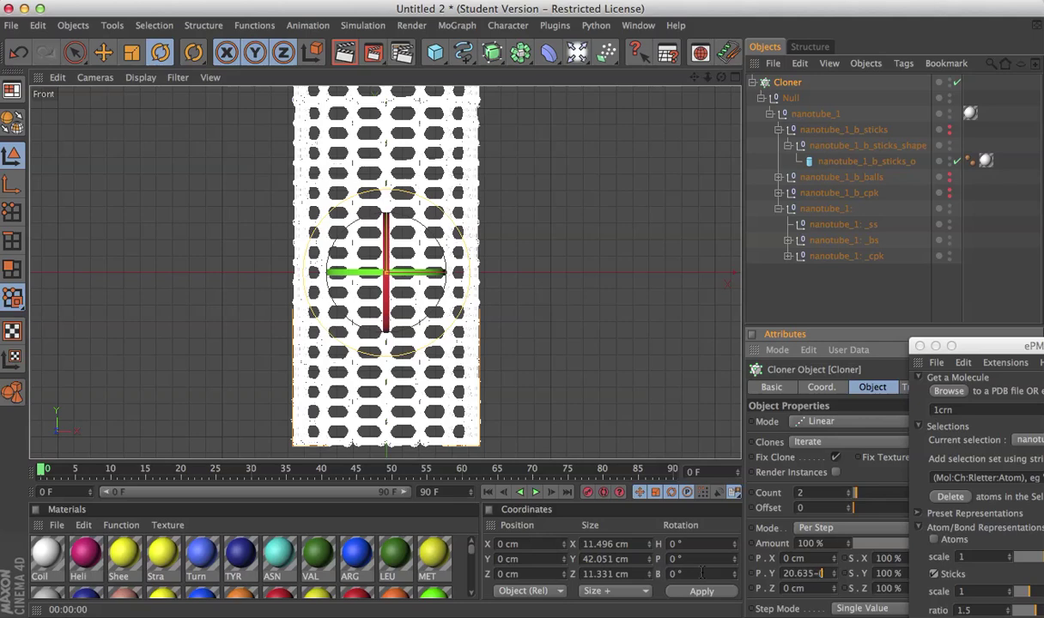
type("(20.635/17")
key("Return")
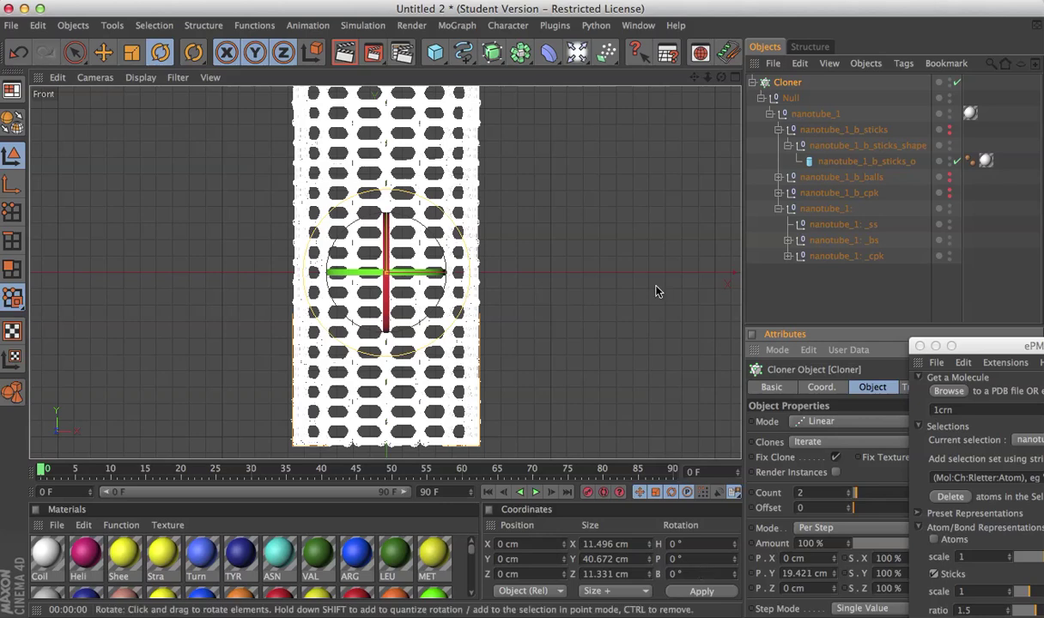
key("ctrl+r")
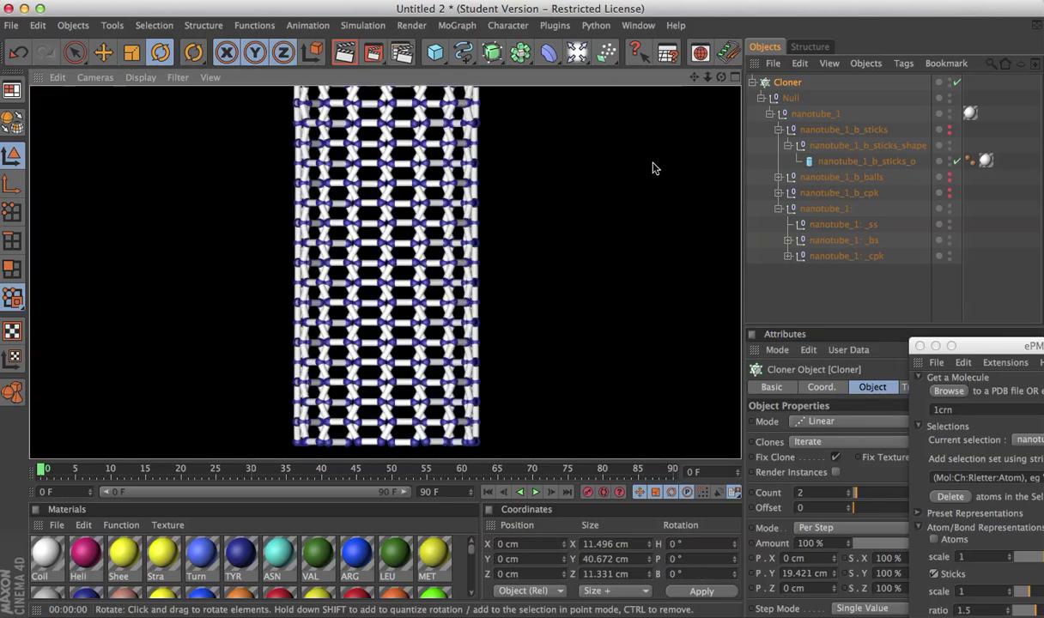
In a maximized Perspective view, compare Cloner counts 1, 2 and 3, keep 2, and render
left_click(735, 79)
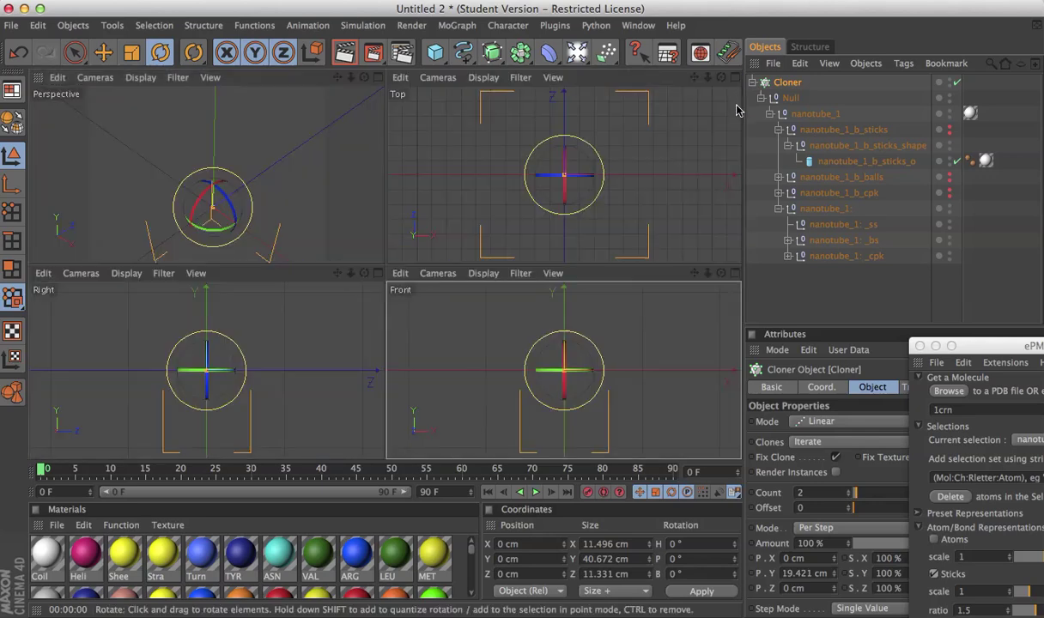
left_click(379, 80)
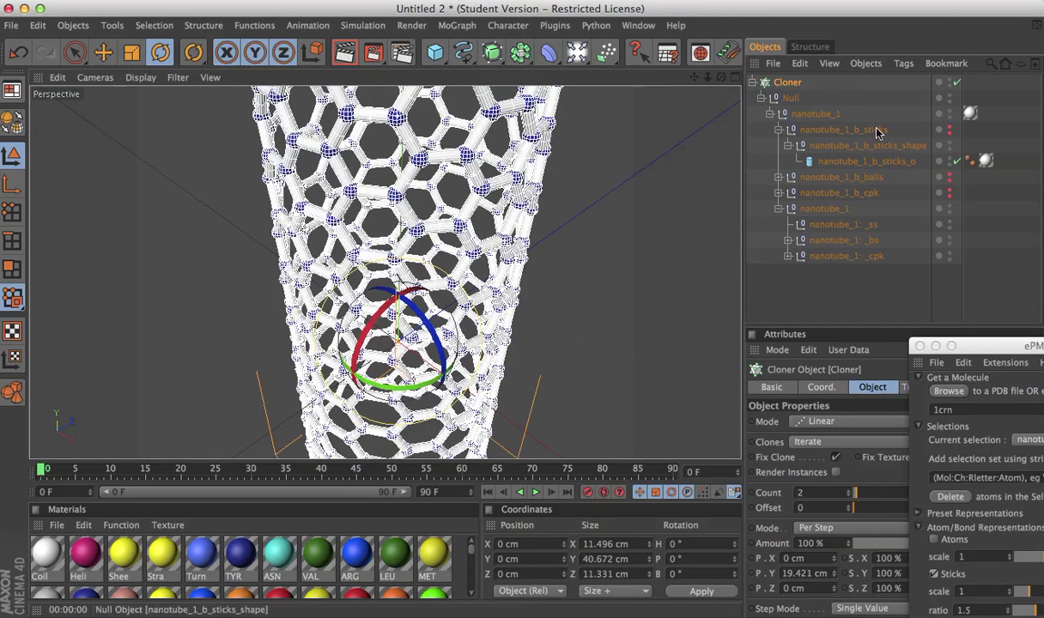
left_click(848, 496)
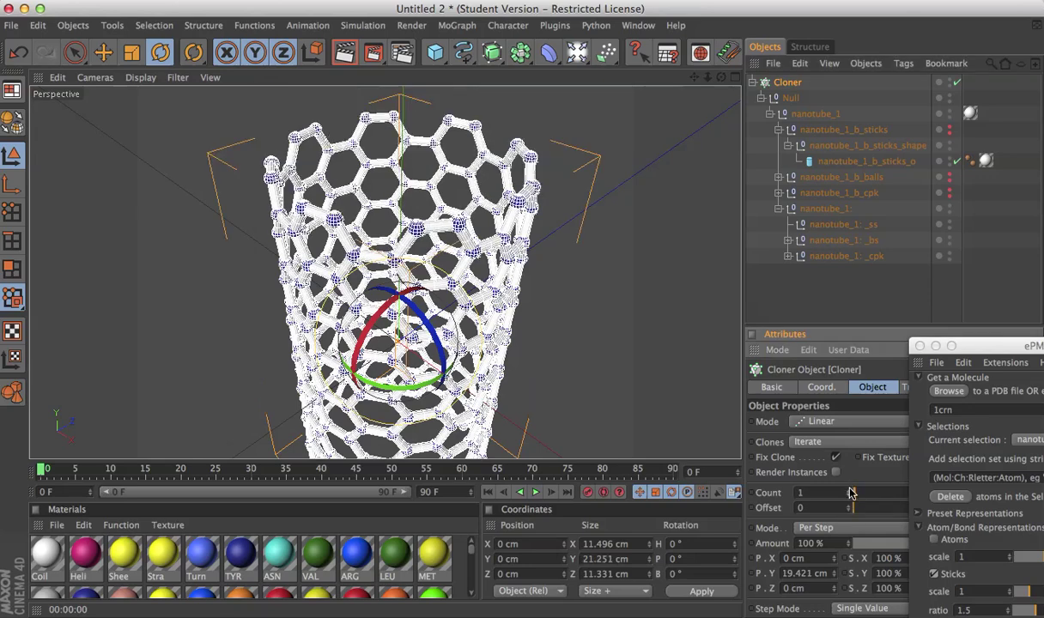
left_click(850, 489)
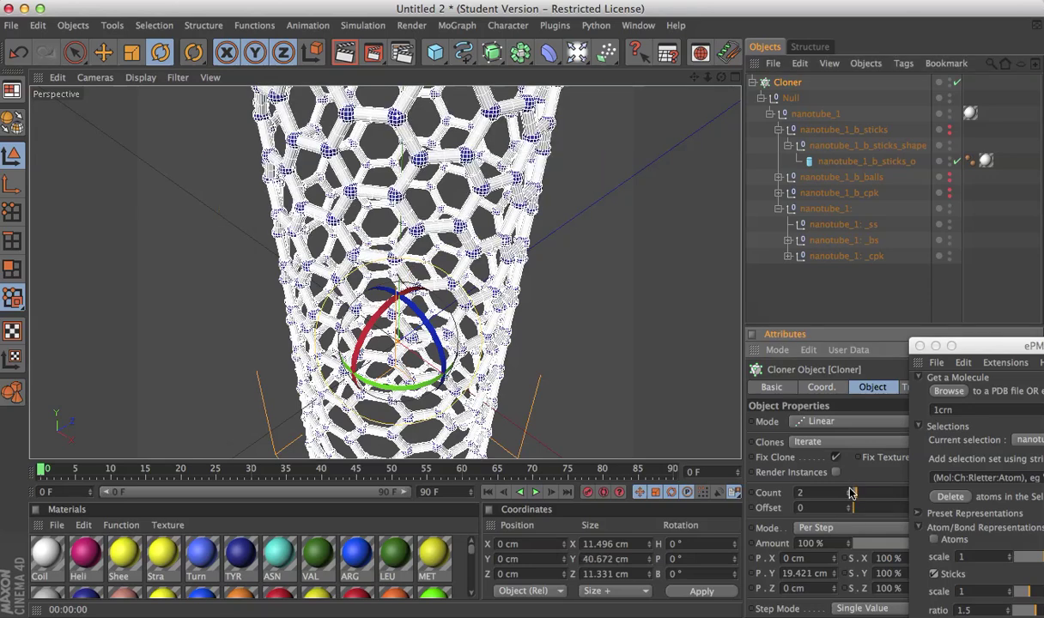
left_click(850, 490)
left_click(849, 497)
left_click(849, 497)
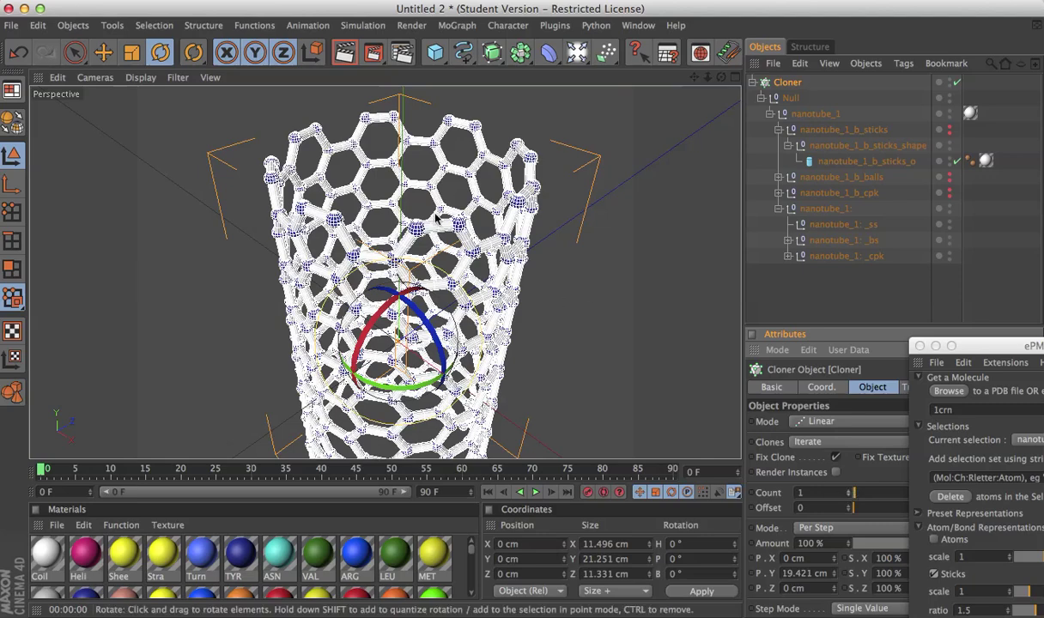
left_click(849, 492)
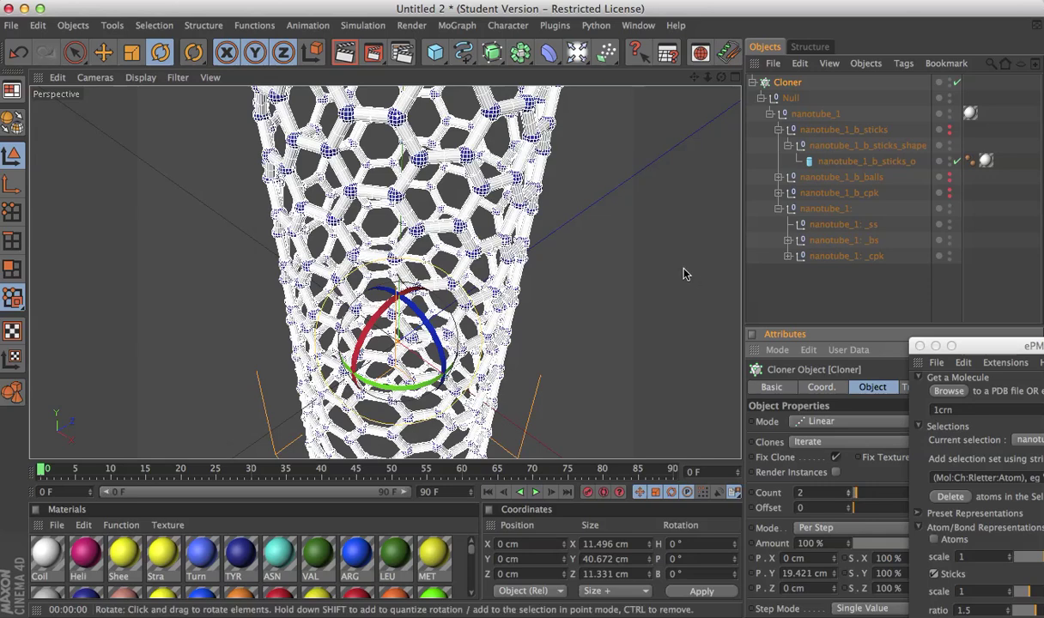
key("super+r")
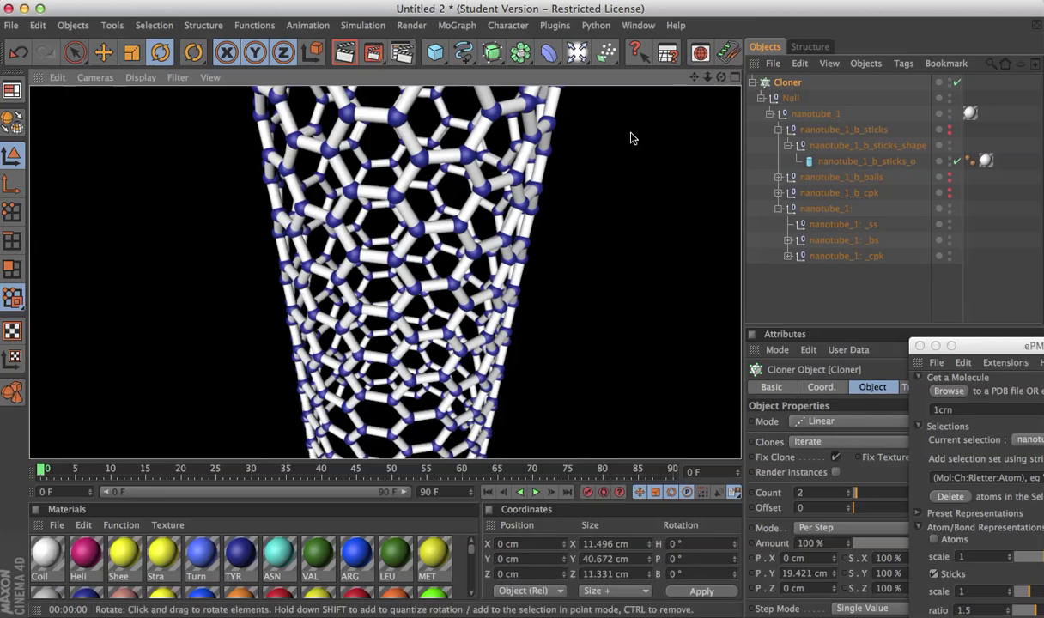
middle_click(608, 260)
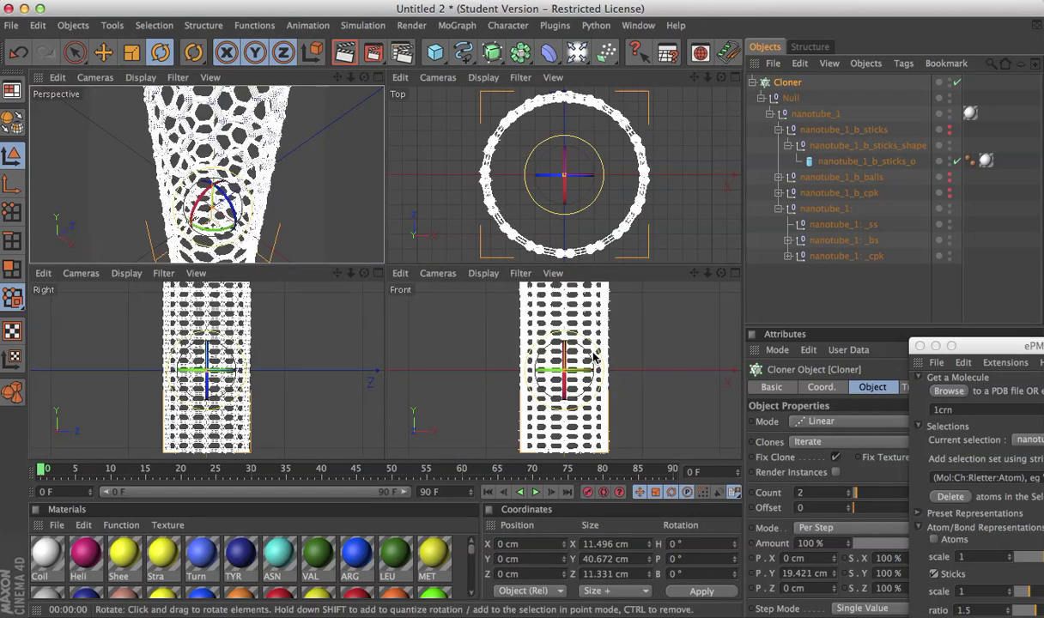
Raise the Cloner count to 3 and render the Front view
left_click(698, 340)
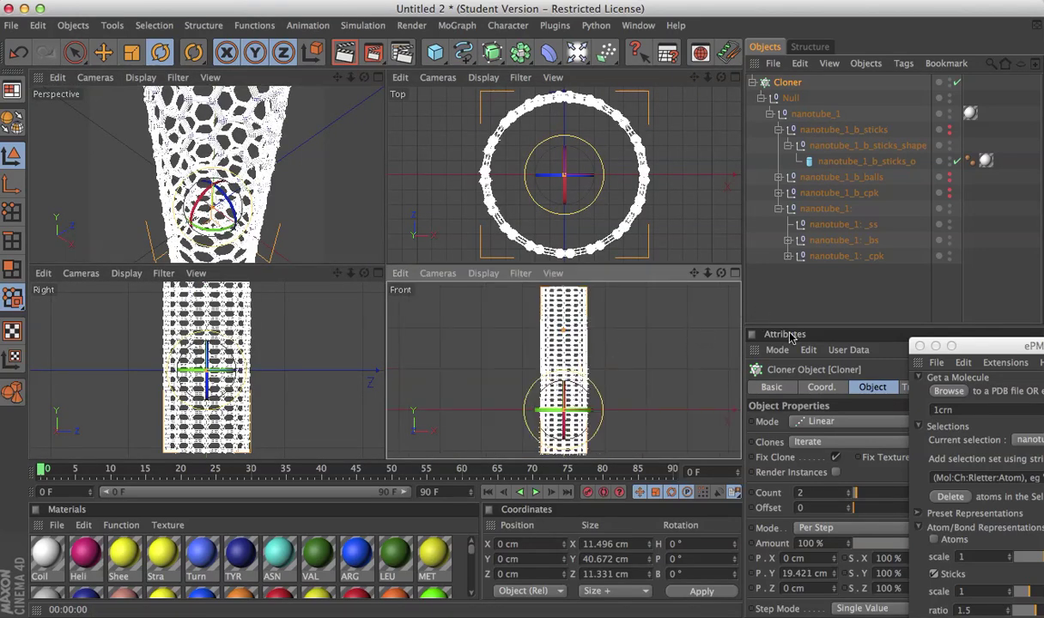
left_click(850, 492)
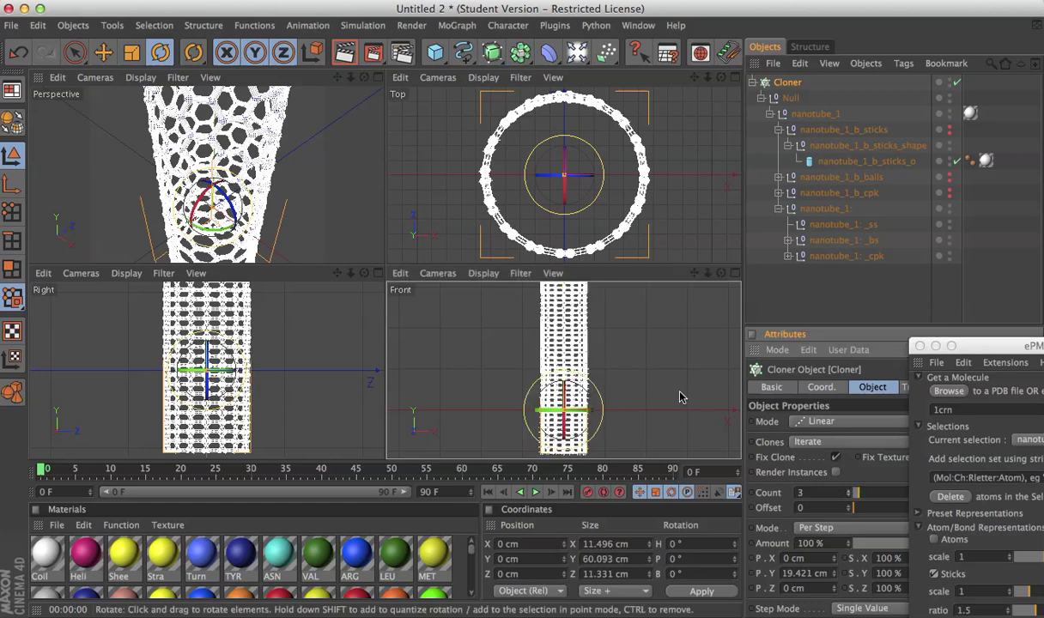
scroll(618, 374, "down", 2)
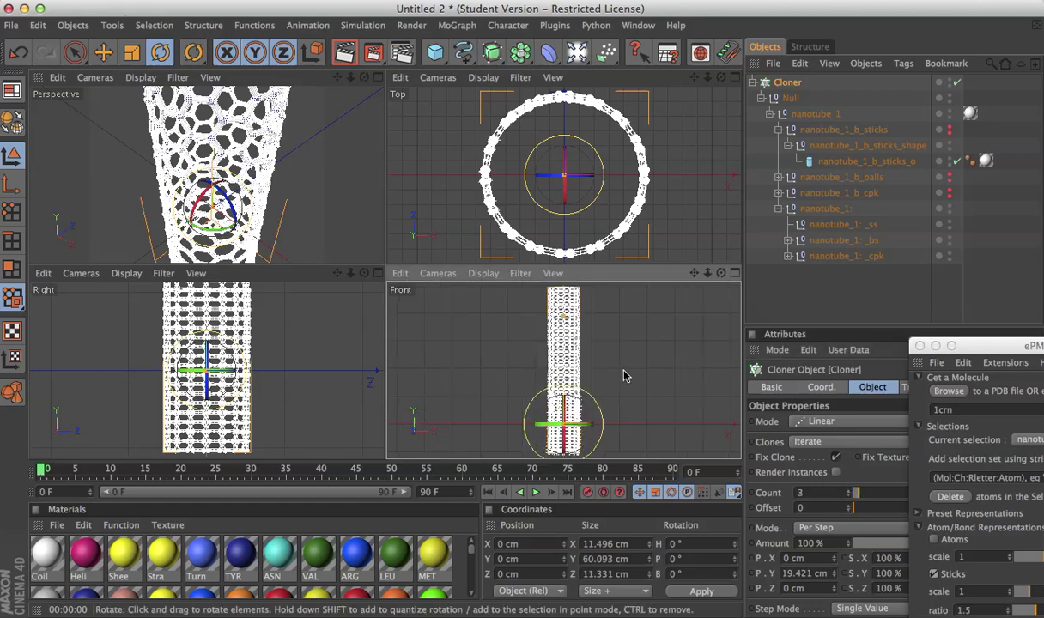
key("super+r")
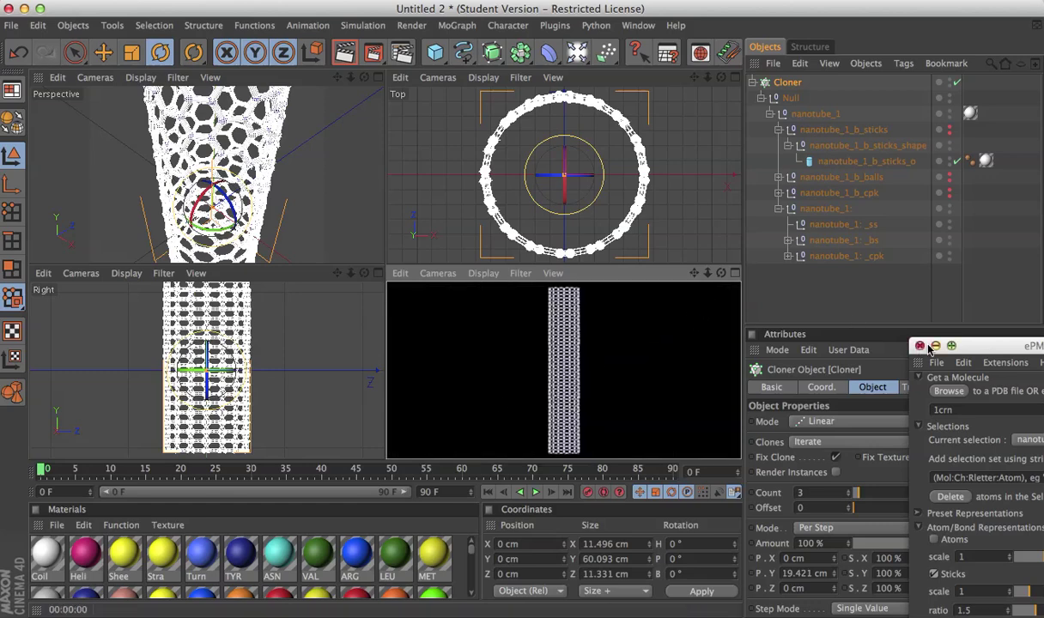
Change the ePMV Sticks ratio from 1.5 to 4 and render the Perspective view
left_click_drag(999, 351, 588, 107)
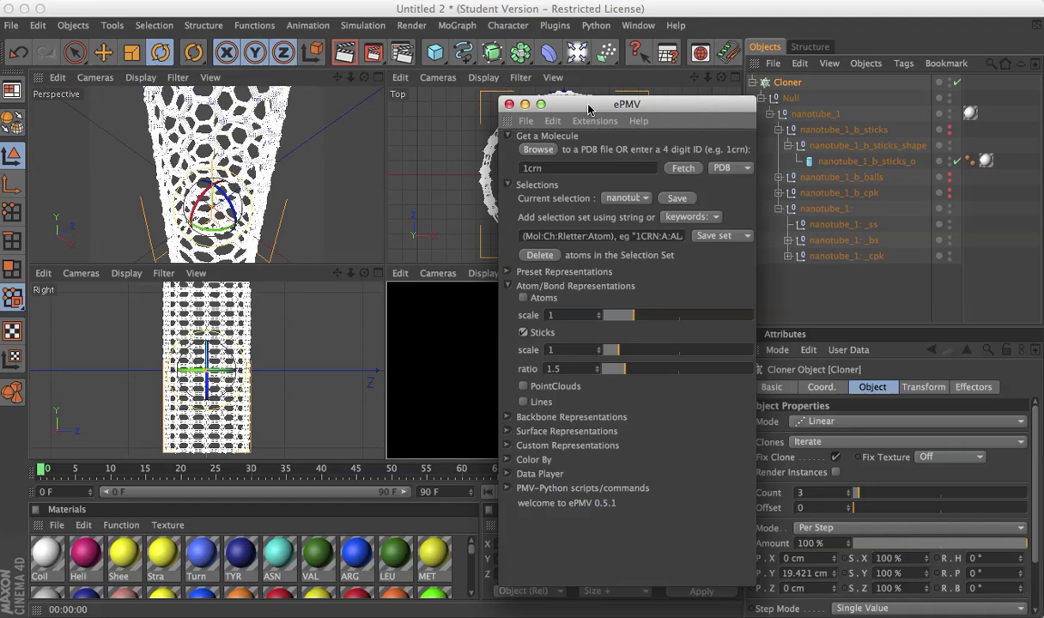
double_click(573, 369)
type("4")
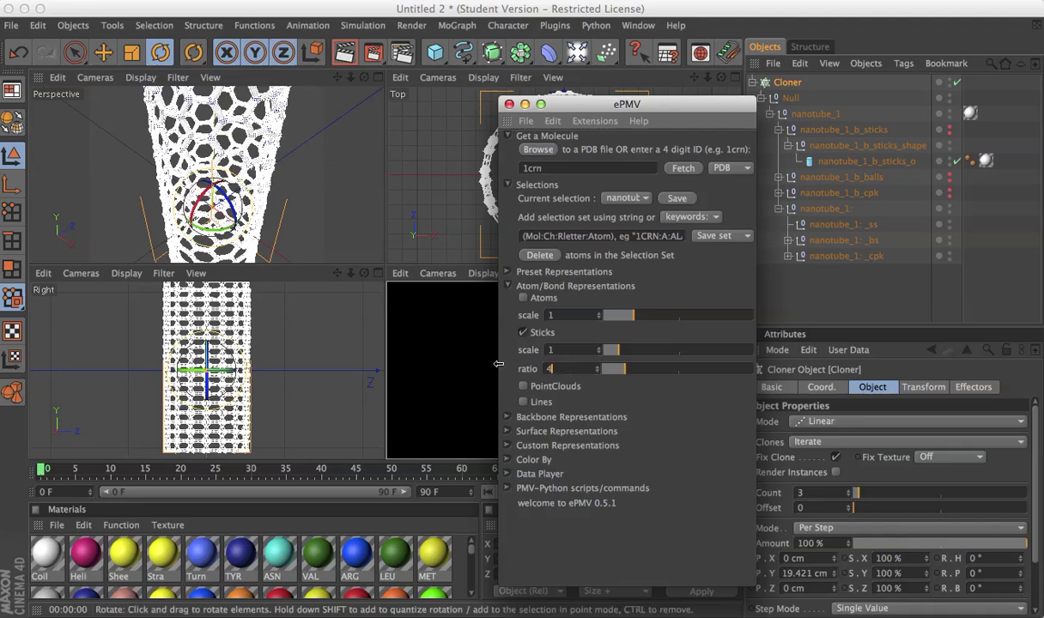
key("Return")
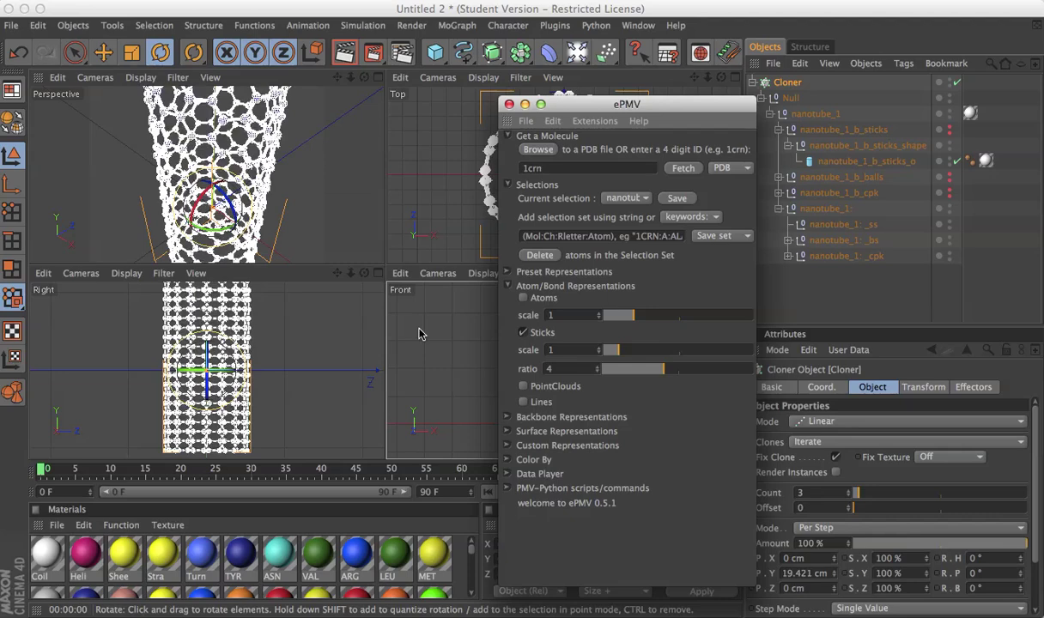
left_click(350, 206)
key("ctrl+r")
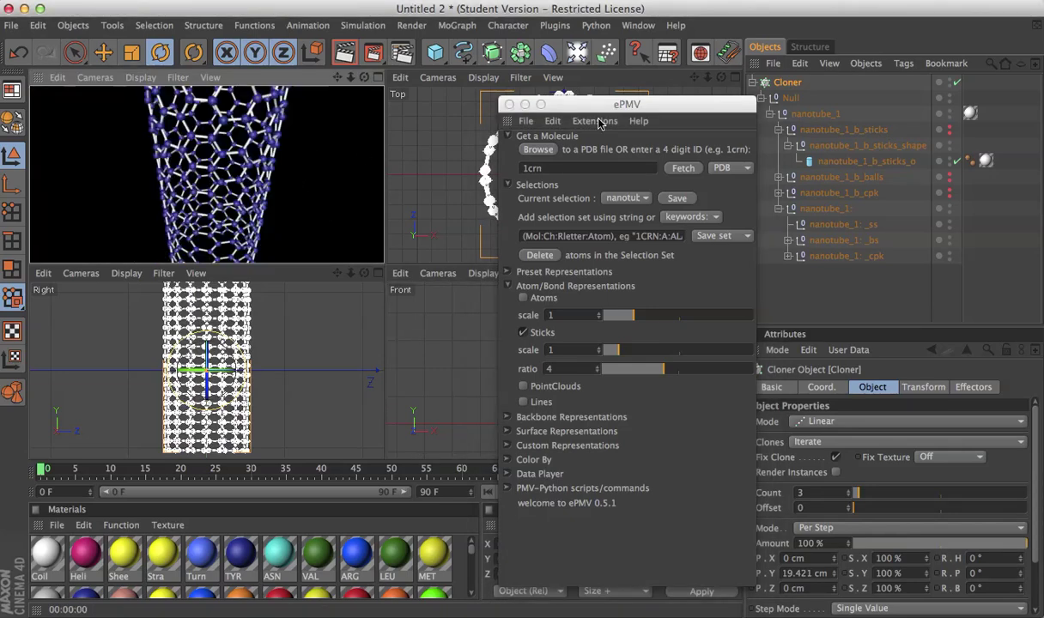
left_click_drag(571, 104, 596, 104)
left_click_drag(687, 105, 1021, 214)
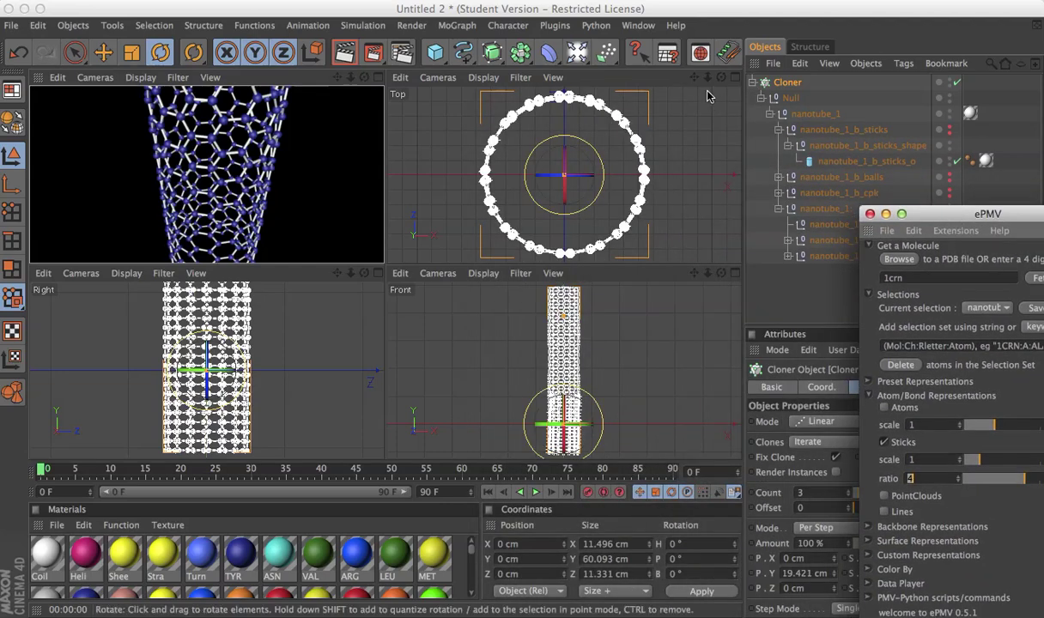
Switch to the Untitled 1 scene, select its Cloner and Spline, and show four views
left_click(640, 26)
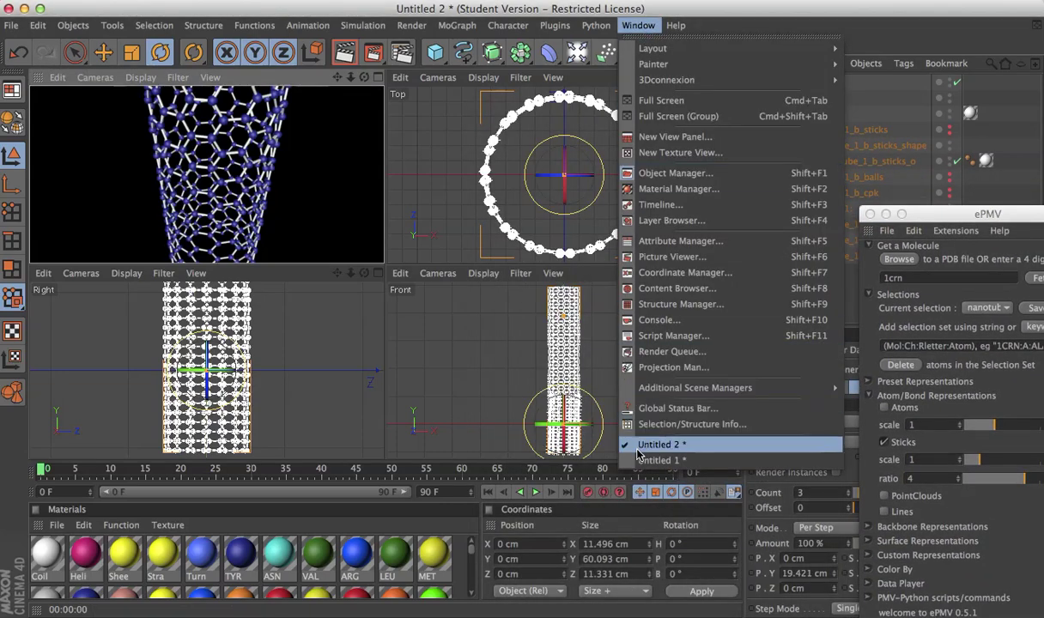
left_click(640, 460)
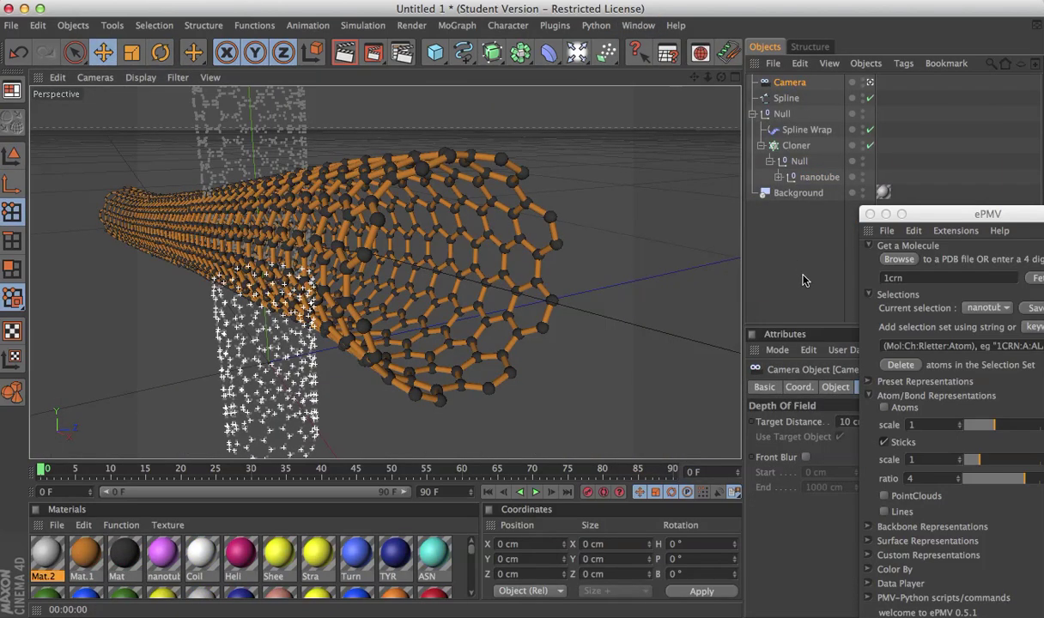
left_click(789, 147)
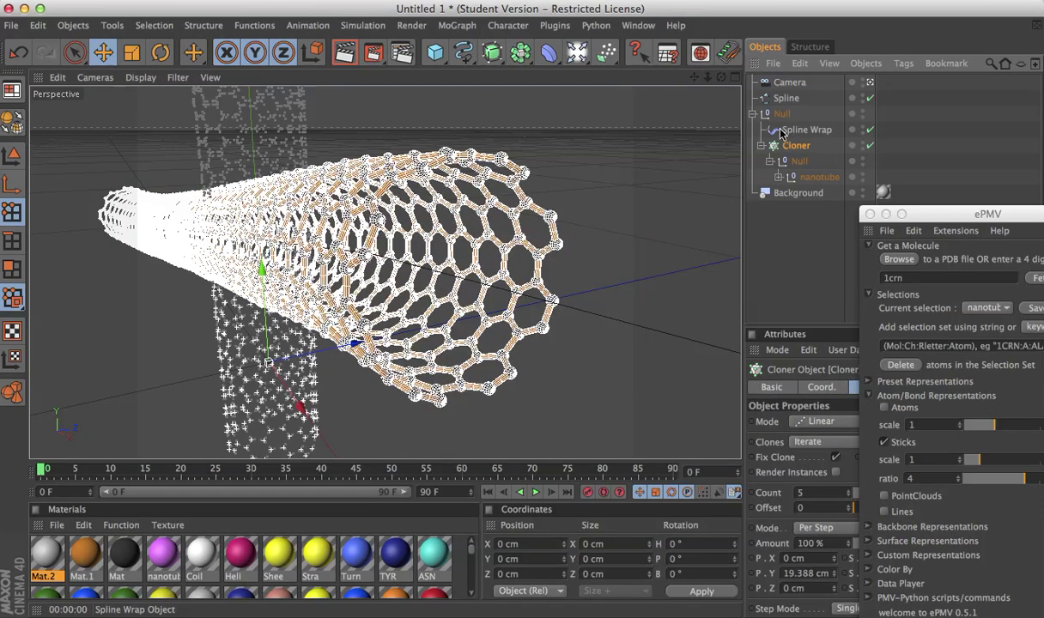
left_click(781, 100)
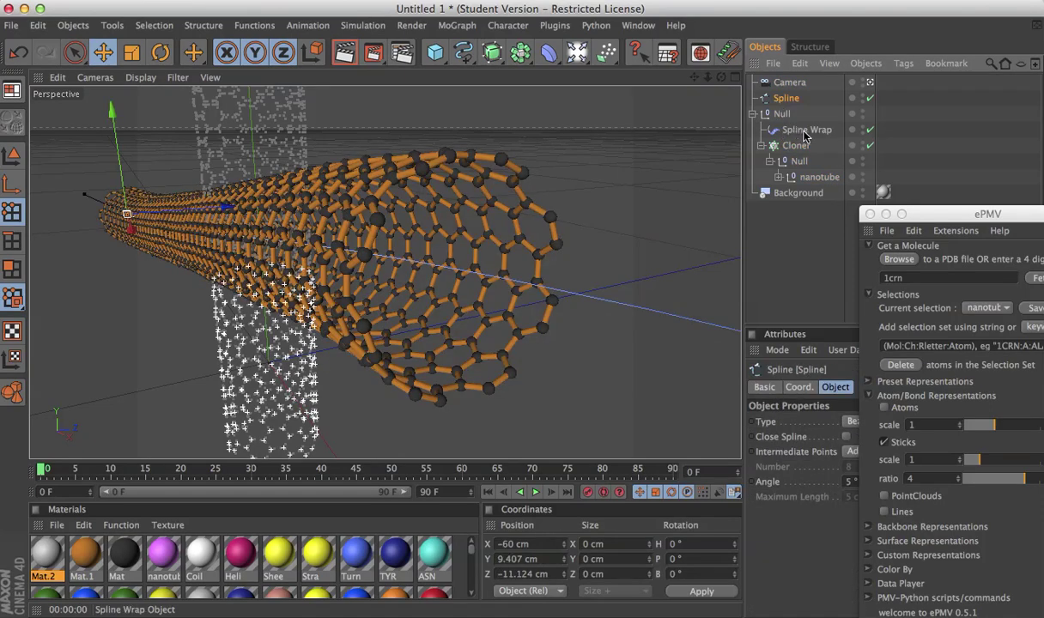
left_click(735, 77)
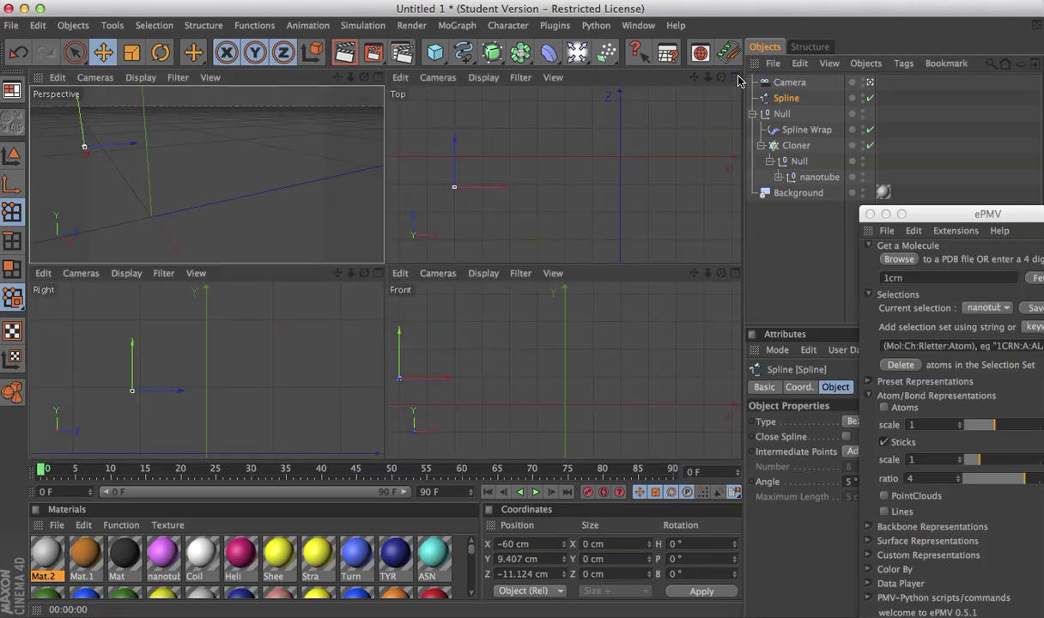
Render the spline-wrapped nanotube in a maximized Perspective view
left_click(400, 200)
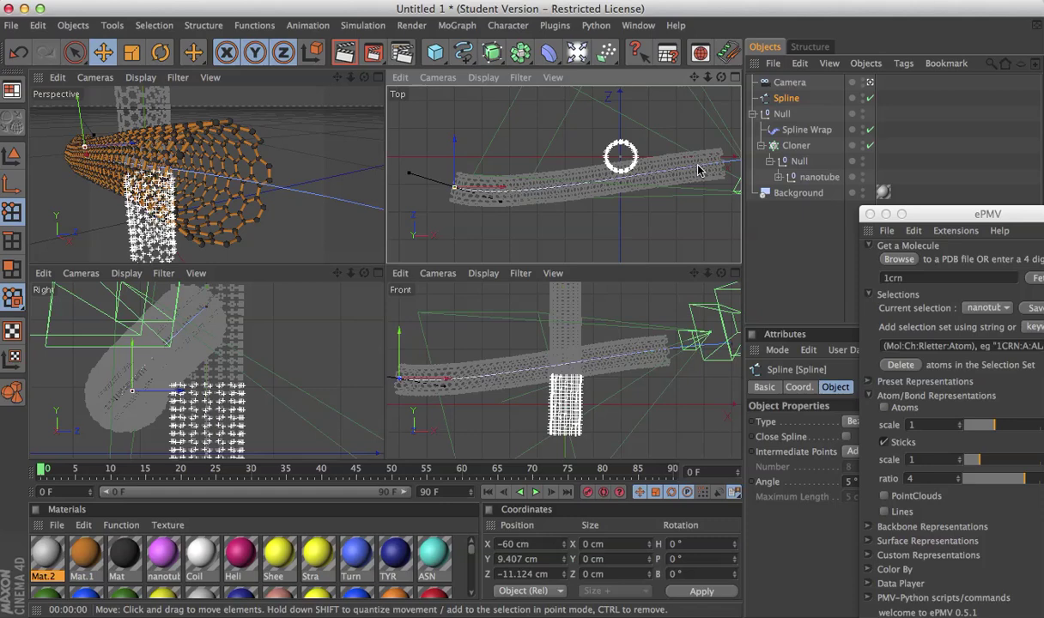
left_click(377, 77)
key("ctrl+r")
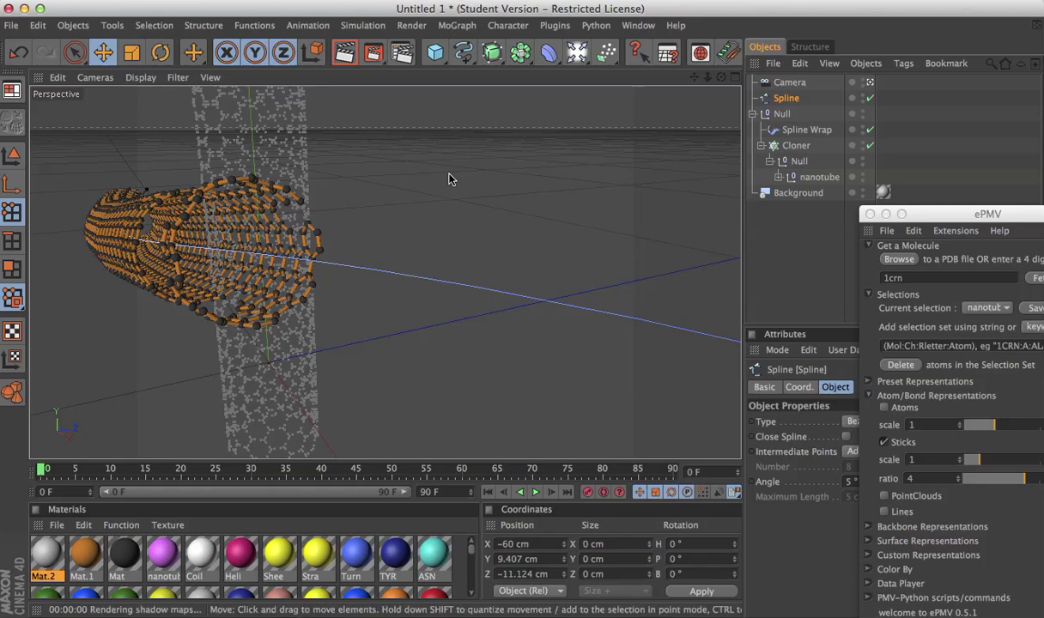